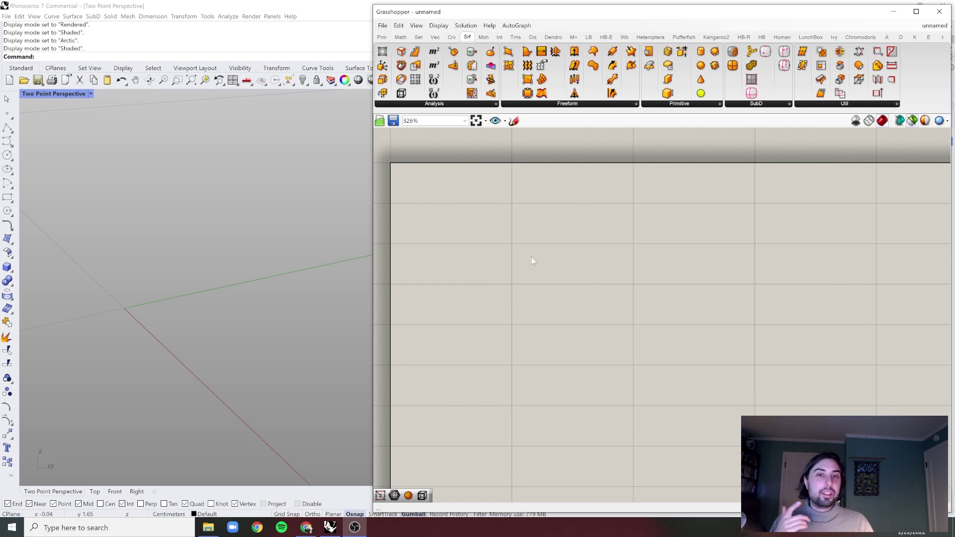
- Add a Construct Point component via the 'xyz' search and move it right and down
double_click(484, 244)
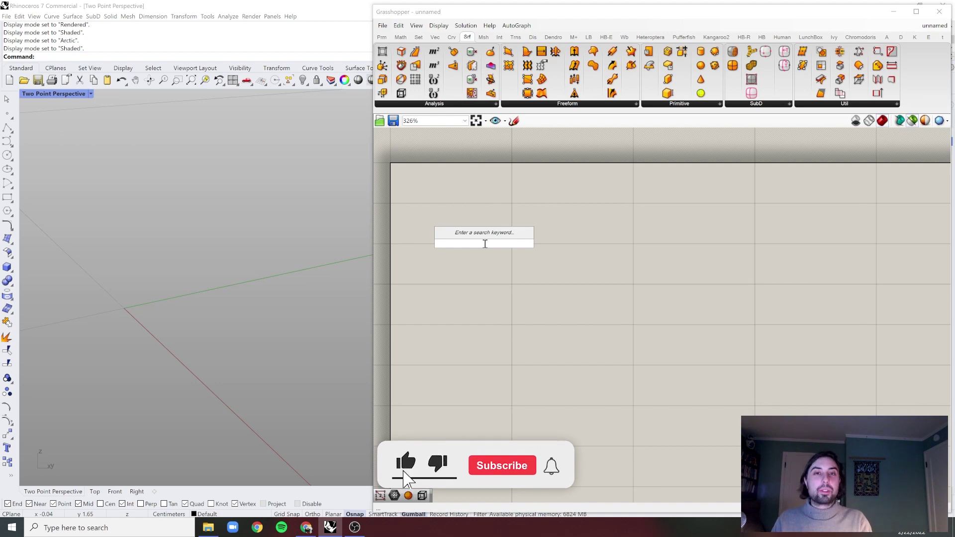
type("xyz")
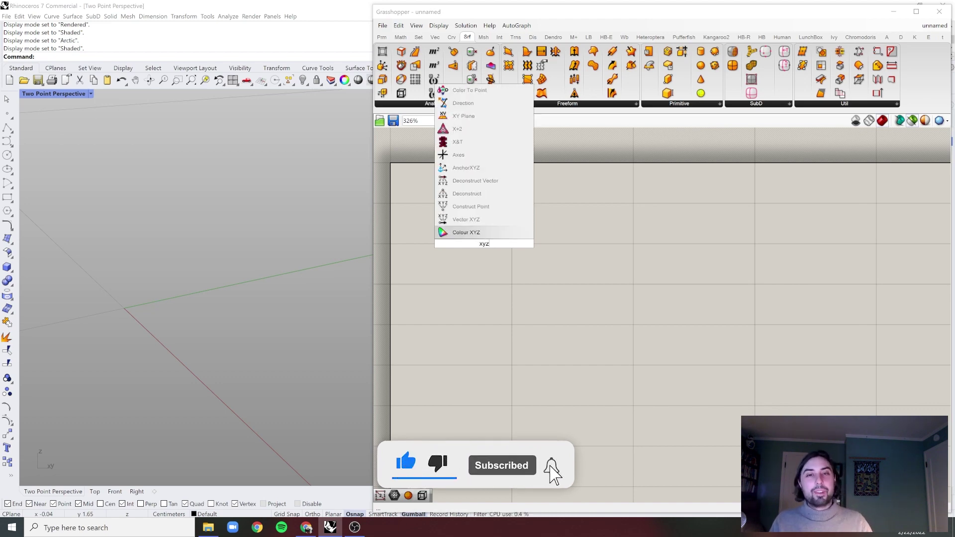
left_click(470, 207)
scroll(726, 283, "up", 3)
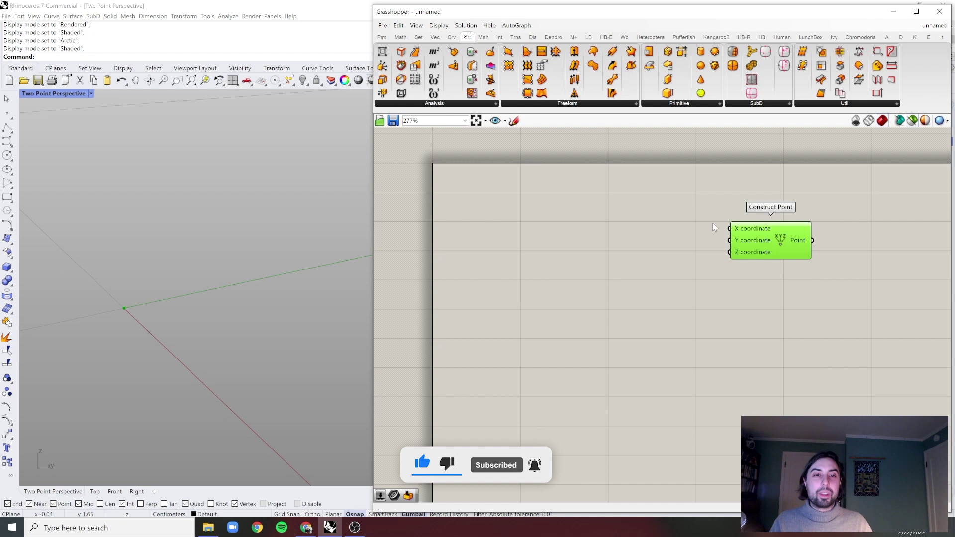
left_click_drag(761, 225, 817, 256)
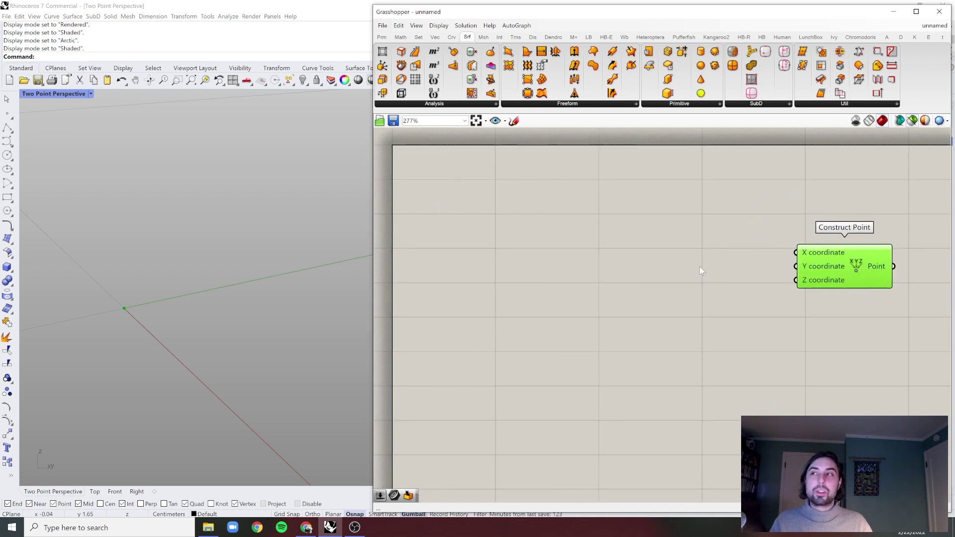
left_click(700, 266)
- Add a Random component via the 'ran' search and place it left of Construct Point
double_click(569, 240)
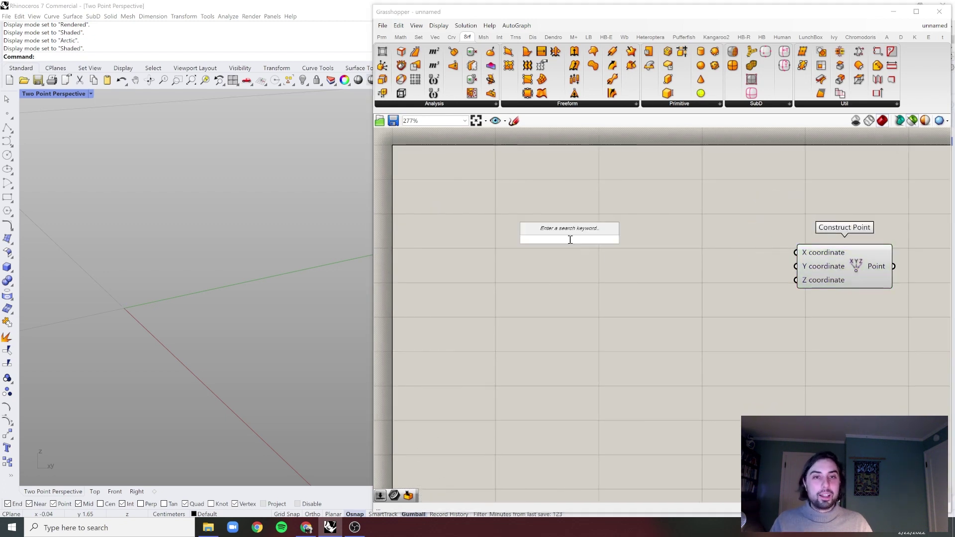
type("ran")
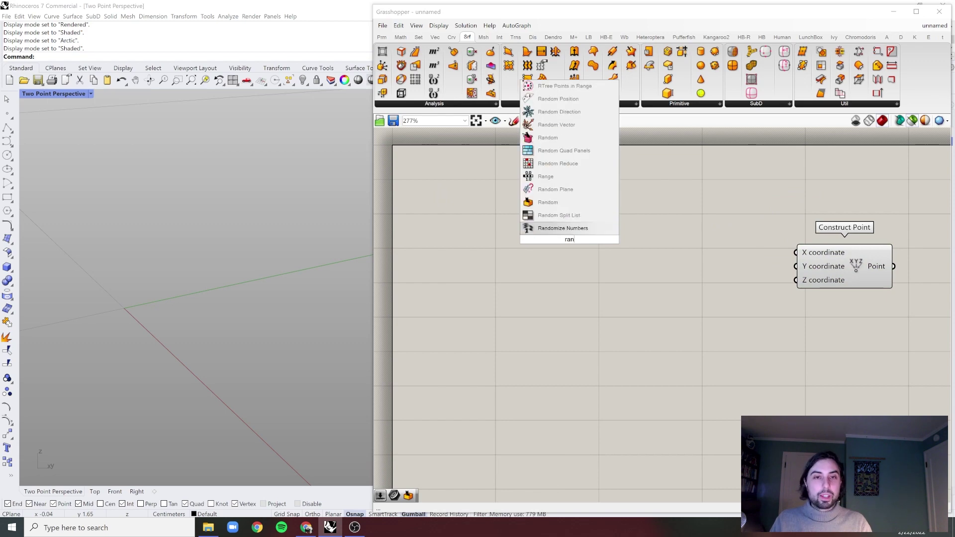
left_click(548, 202)
left_click_drag(525, 229, 479, 219)
right_click_drag(479, 219, 485, 217)
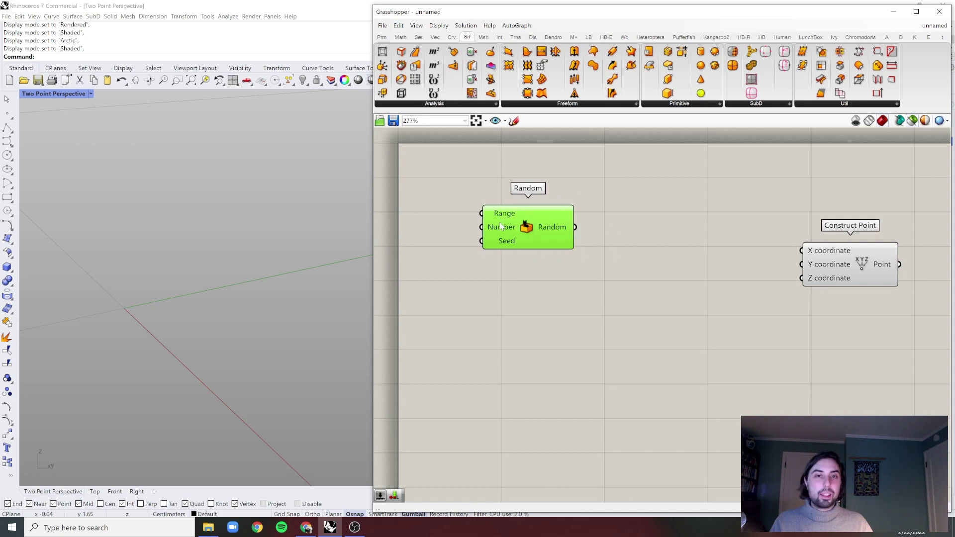
- Wire Random's output into Construct Point's X coordinate and preview the resulting points
left_click_drag(575, 227, 802, 250)
left_click(685, 242)
left_click_drag(526, 236, 531, 237)
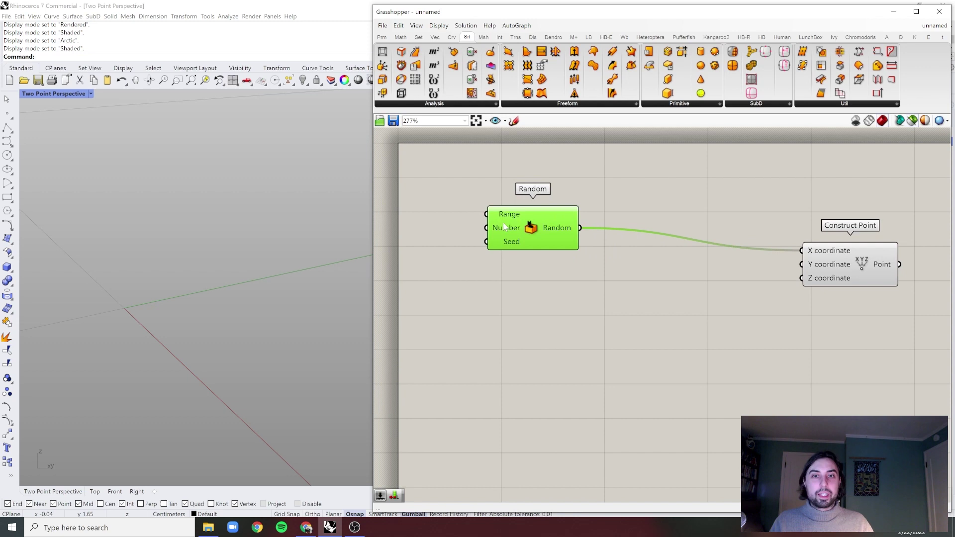
right_click_drag(504, 228, 531, 245)
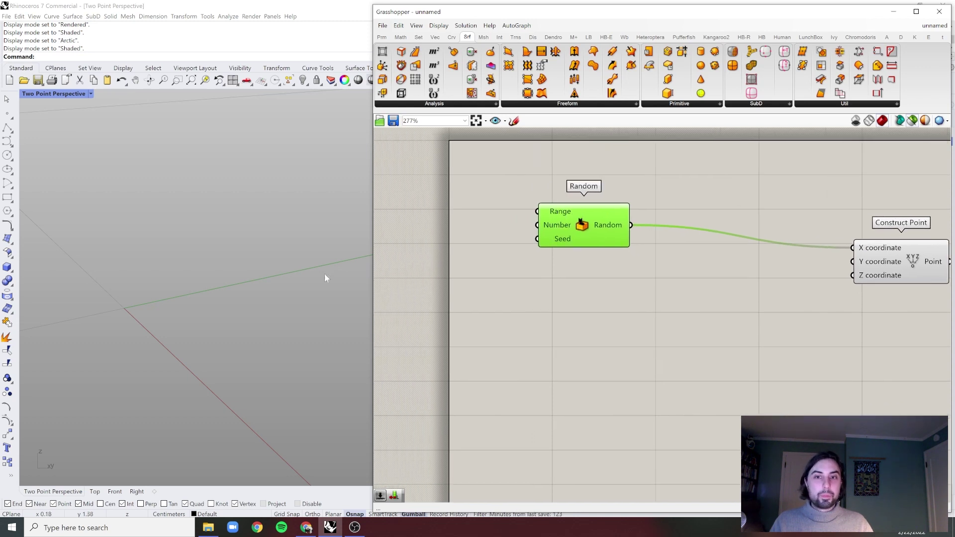
left_click(929, 267)
middle_click(929, 267)
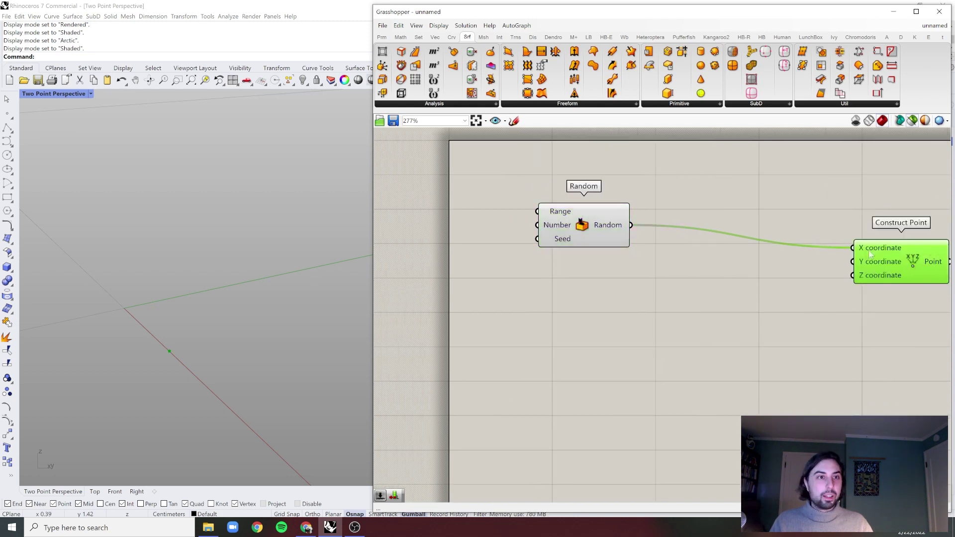
left_click(746, 179)
left_click_drag(571, 231, 609, 233)
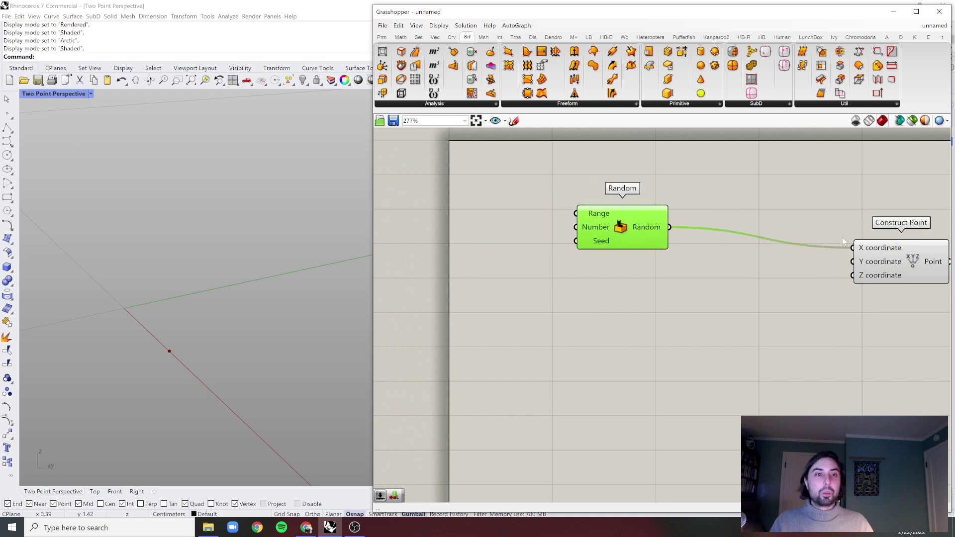
- Create a Number Slider set to 500 and wire it into Random's Number input
double_click(508, 238)
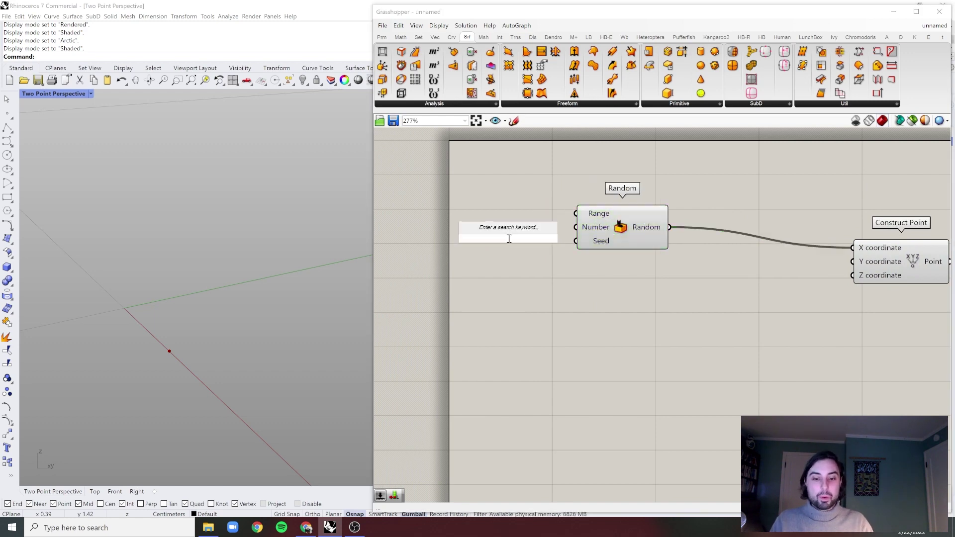
type("500")
key("Return")
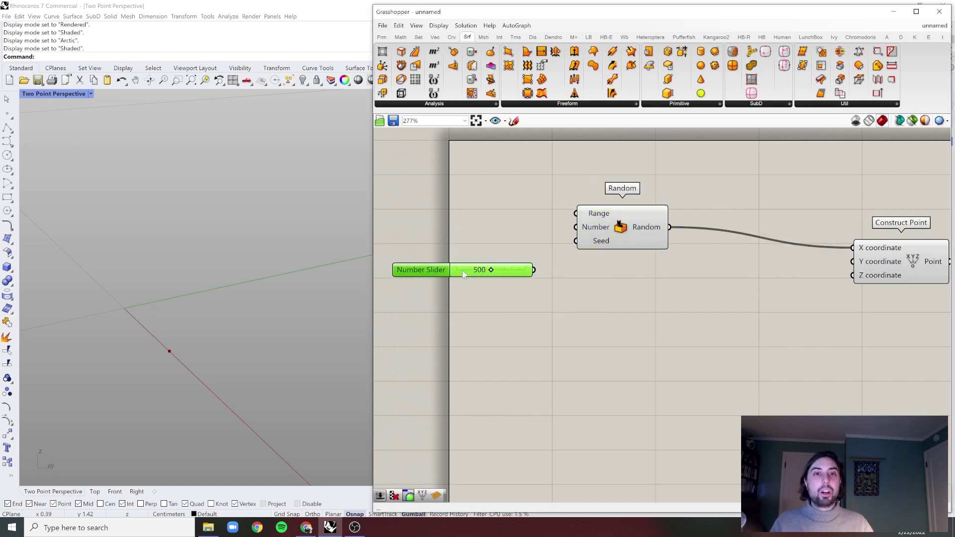
left_click_drag(533, 270, 576, 227)
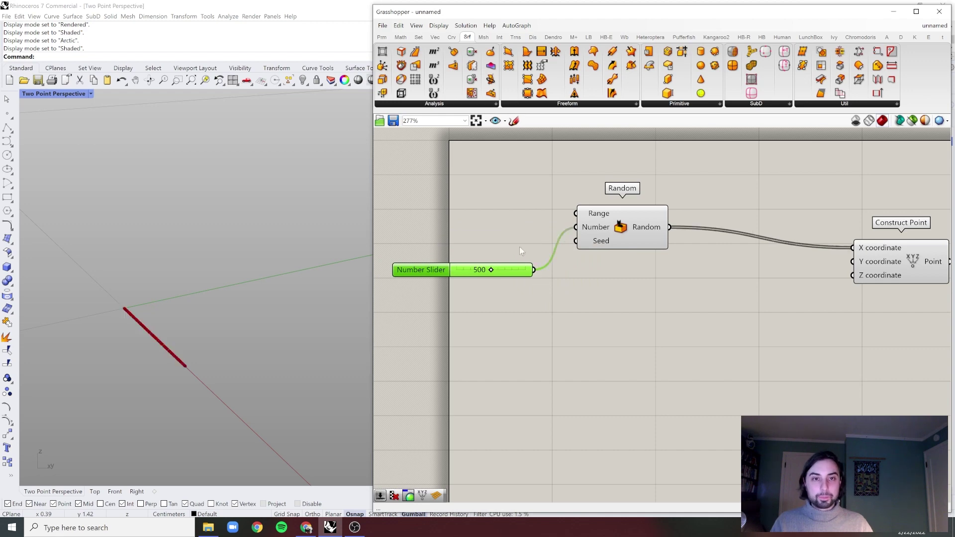
left_click(650, 300)
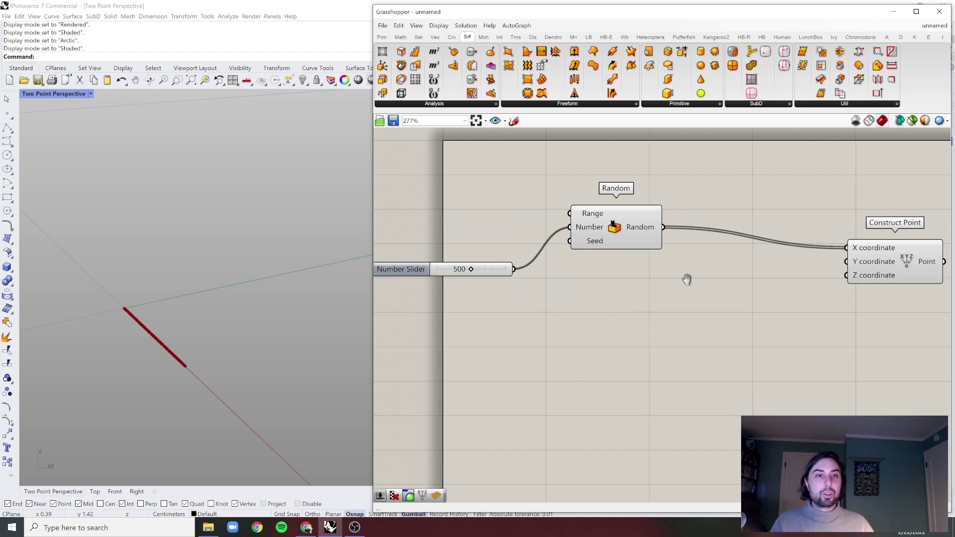
right_click_drag(696, 281, 683, 279)
left_click_drag(625, 237, 628, 225)
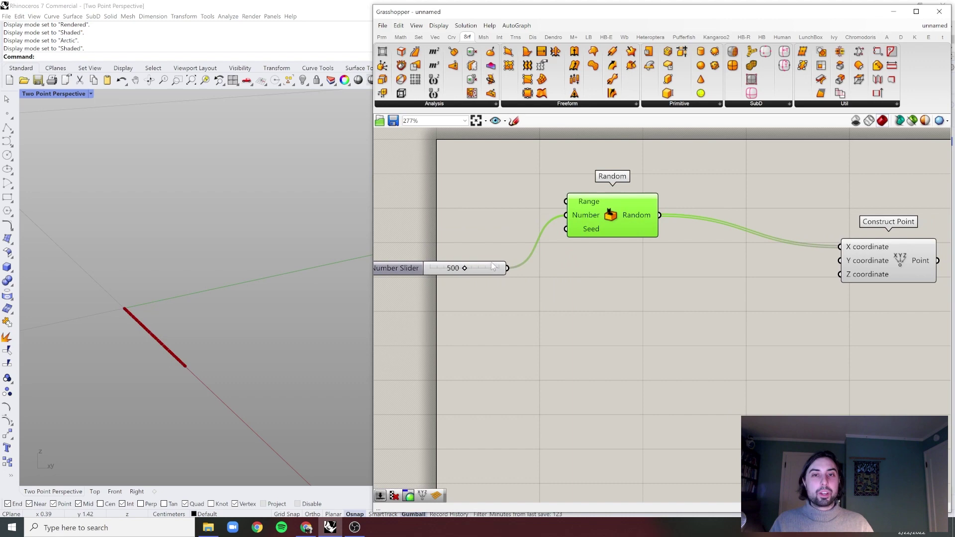
left_click_drag(492, 268, 491, 258)
left_click(610, 217)
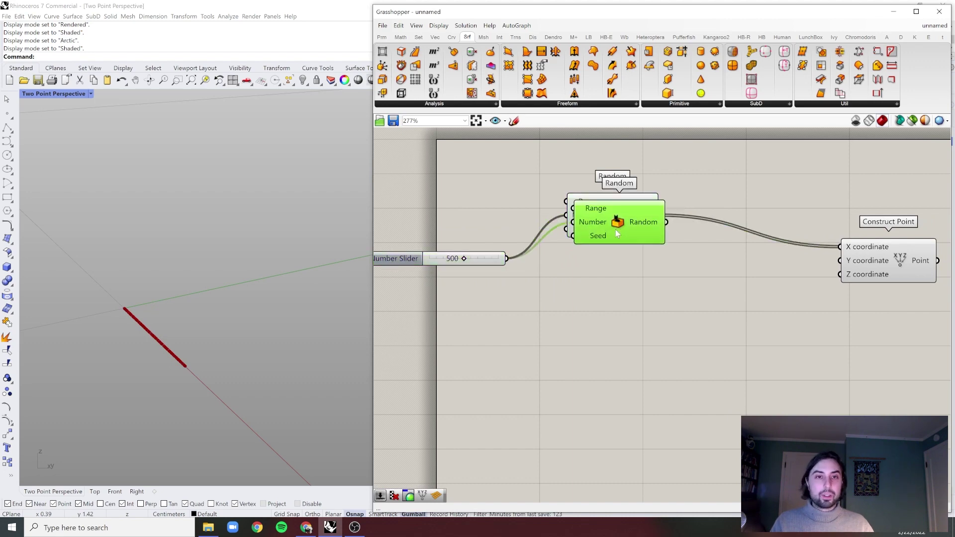
- Duplicate Random with its slider wire and connect the copy to Y coordinate
left_click_drag(616, 229, 847, 265, "alt")
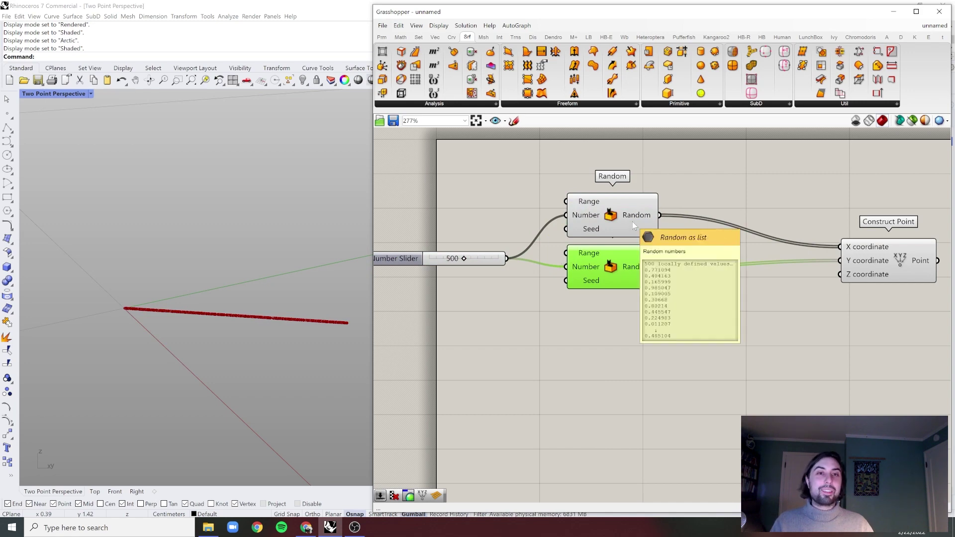
scroll(659, 219, "up", 2)
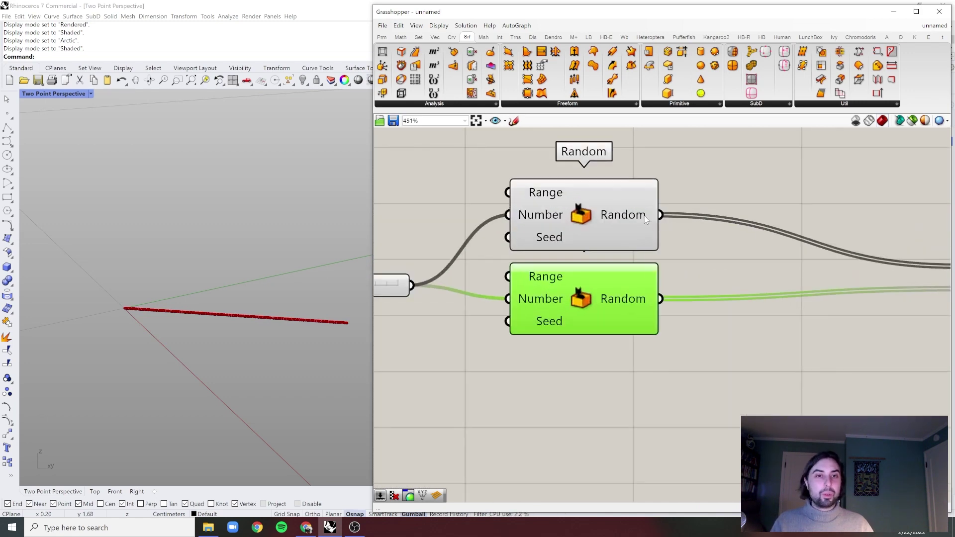
mouse_move(646, 219)
scroll(635, 295, "down", 2)
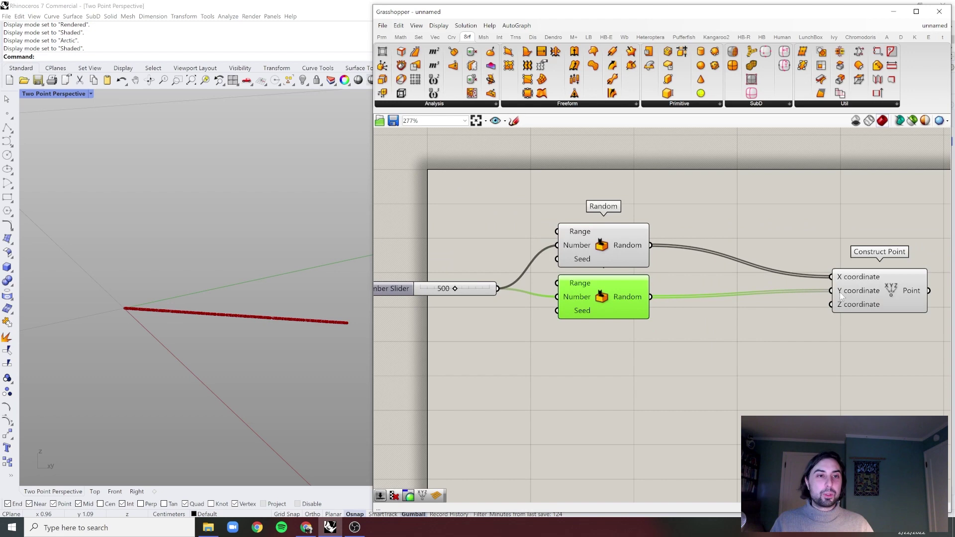
- Graft both the X and Y coordinate inputs of Construct Point
right_click(850, 281)
left_click(875, 340)
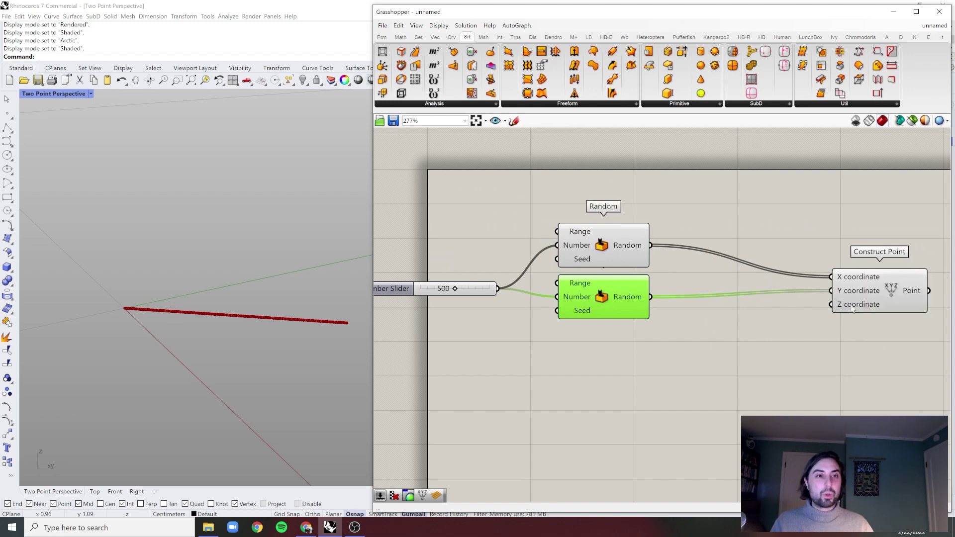
right_click(843, 293)
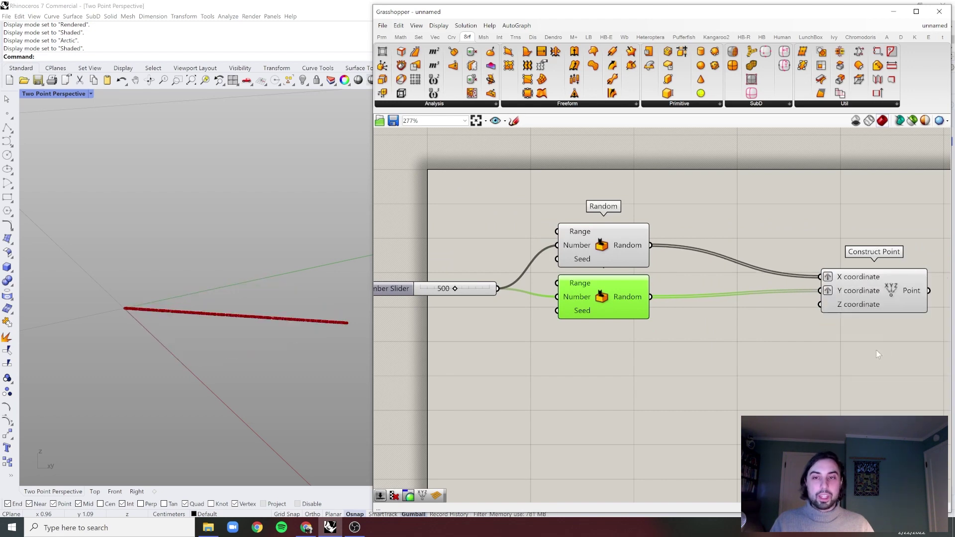
left_click(885, 353)
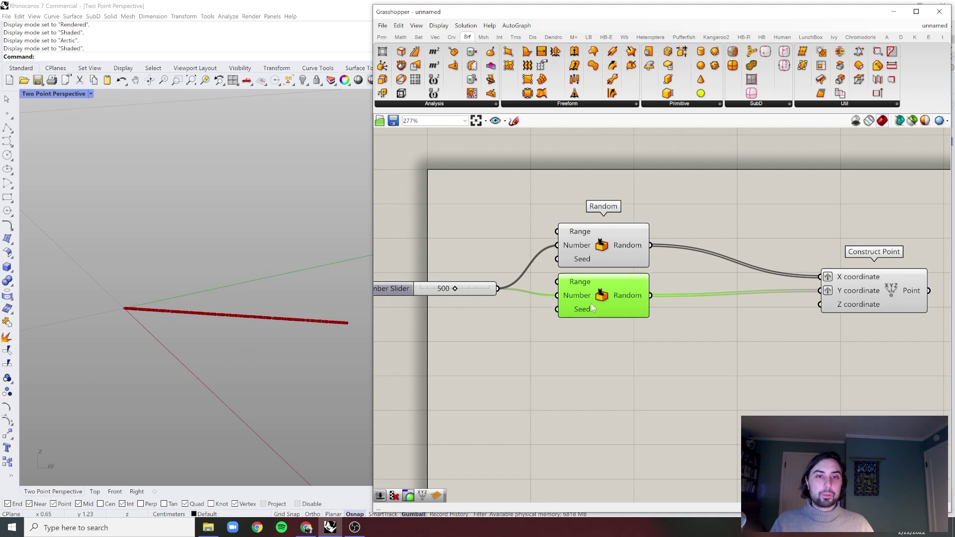
left_click_drag(591, 304, 591, 302)
left_click(712, 353)
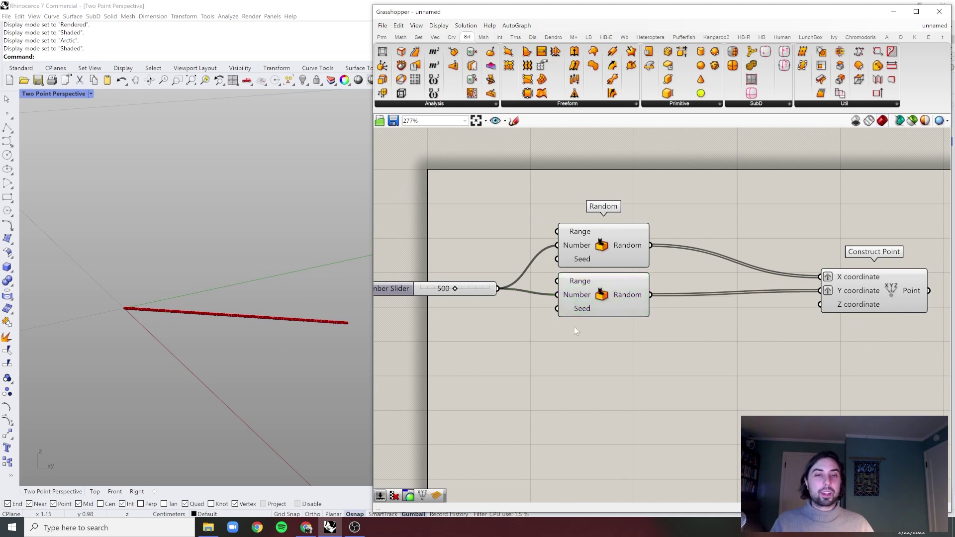
- Set the lower Random's seed to 1902 and the upper Random's seed to 29
right_click(579, 313)
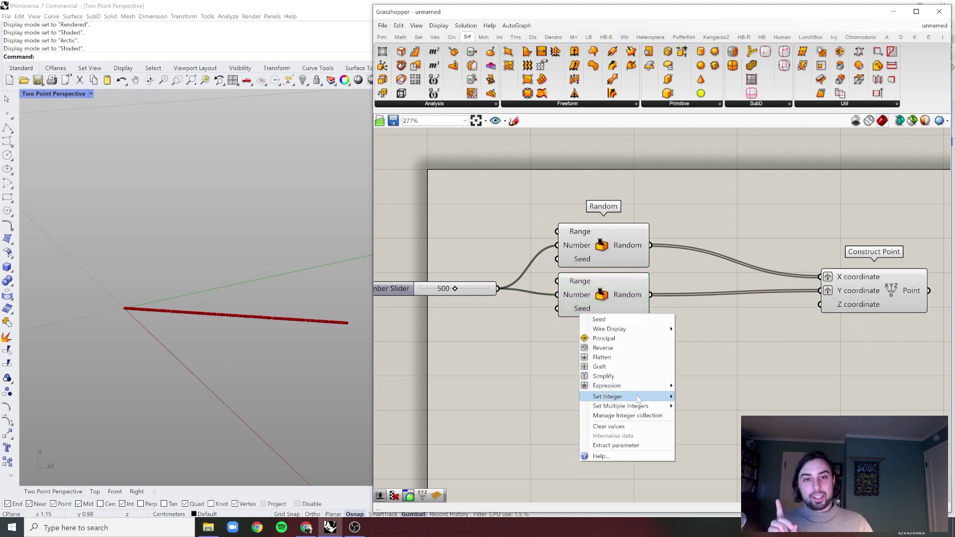
mouse_move(638, 398)
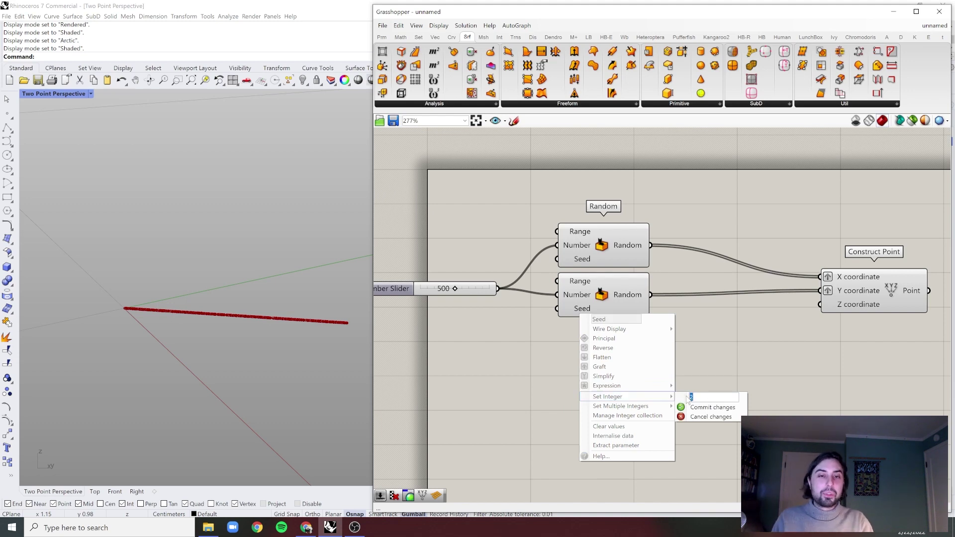
type("1902")
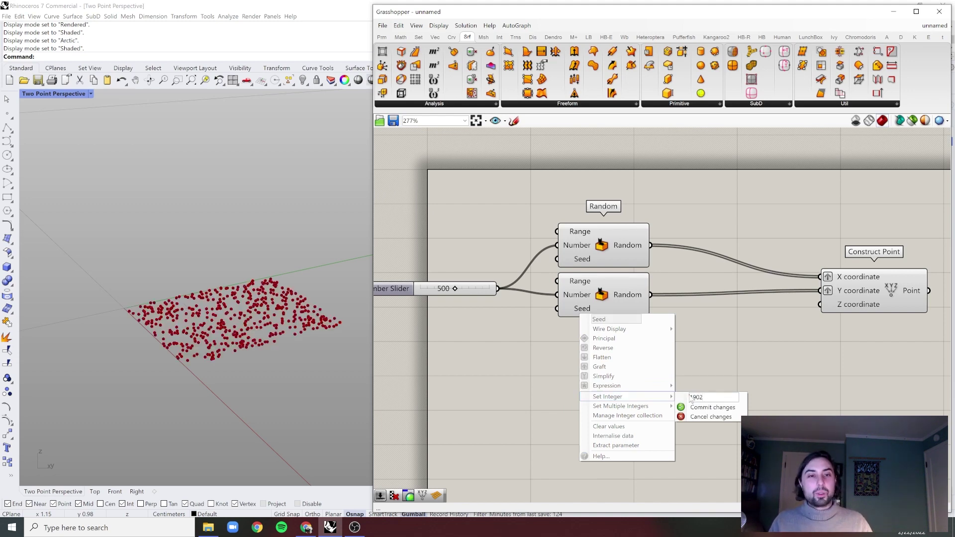
left_click(710, 407)
right_click(568, 260)
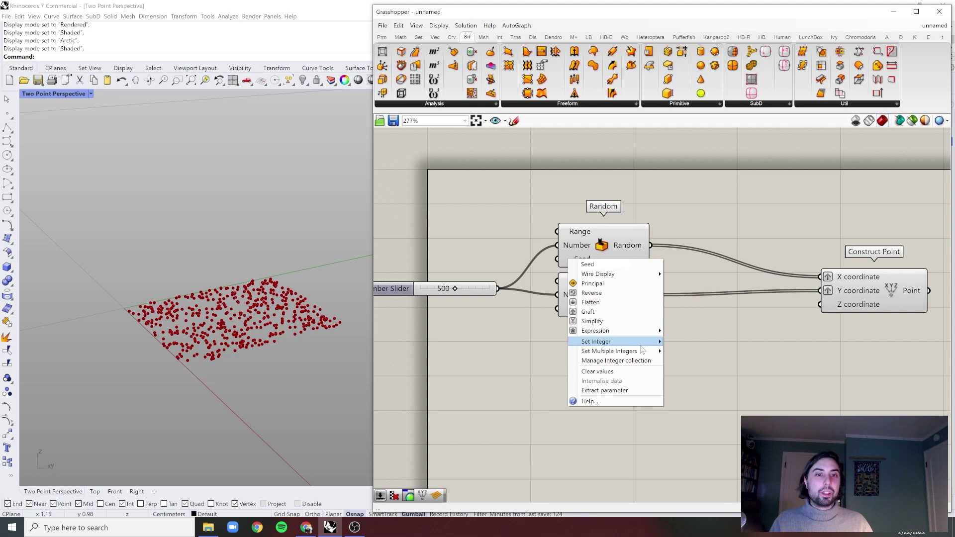
mouse_move(661, 342)
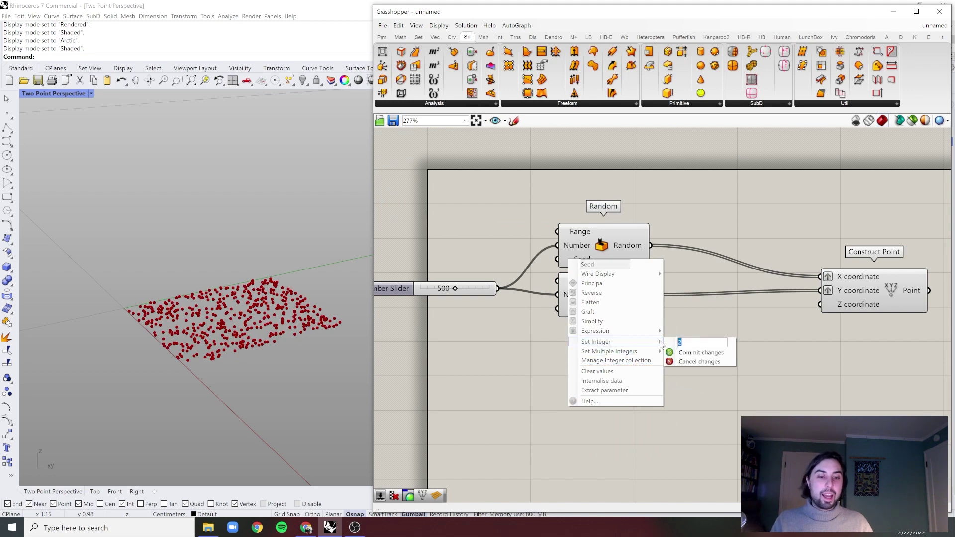
type("29")
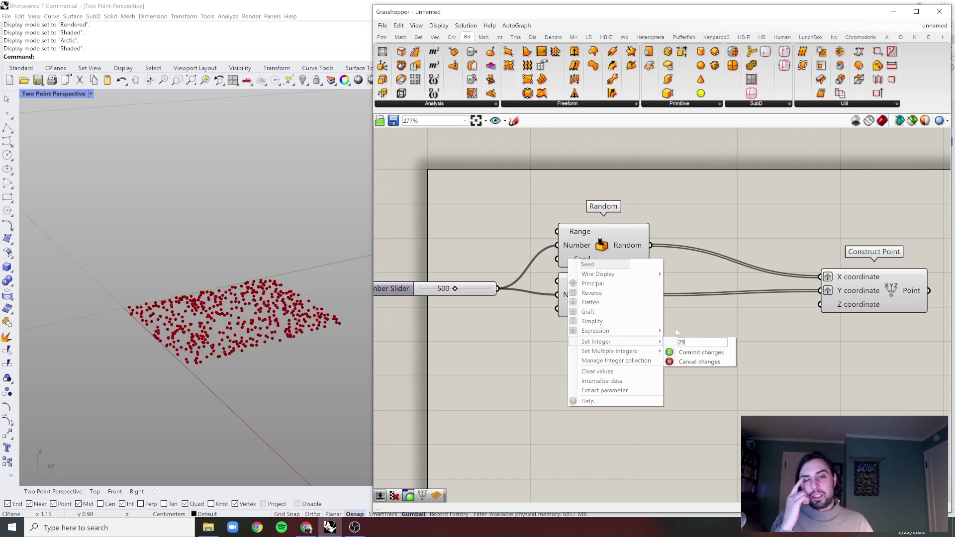
left_click(695, 352)
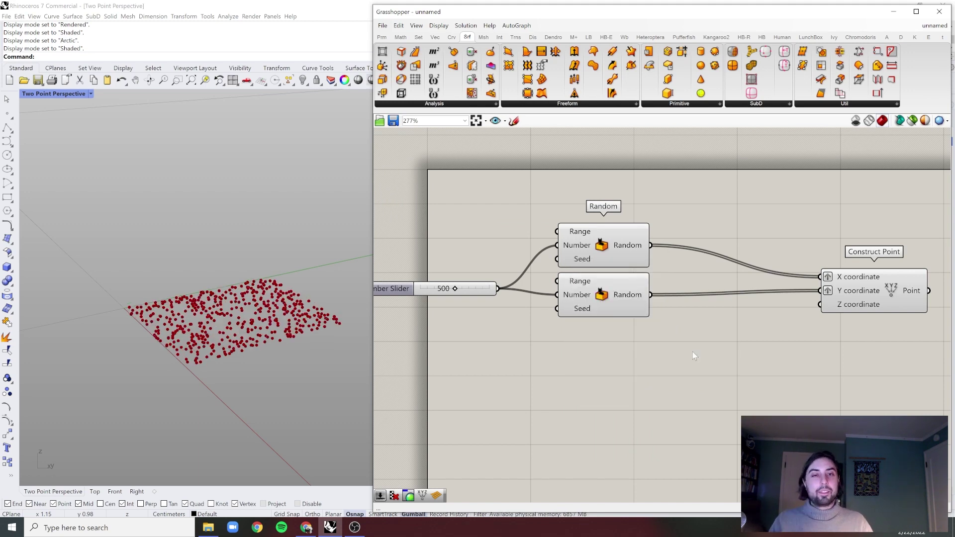
- Preview the 500 scattered points and orbit the Rhino view around the square patch
left_click(600, 255)
left_click(596, 305)
left_click(723, 222)
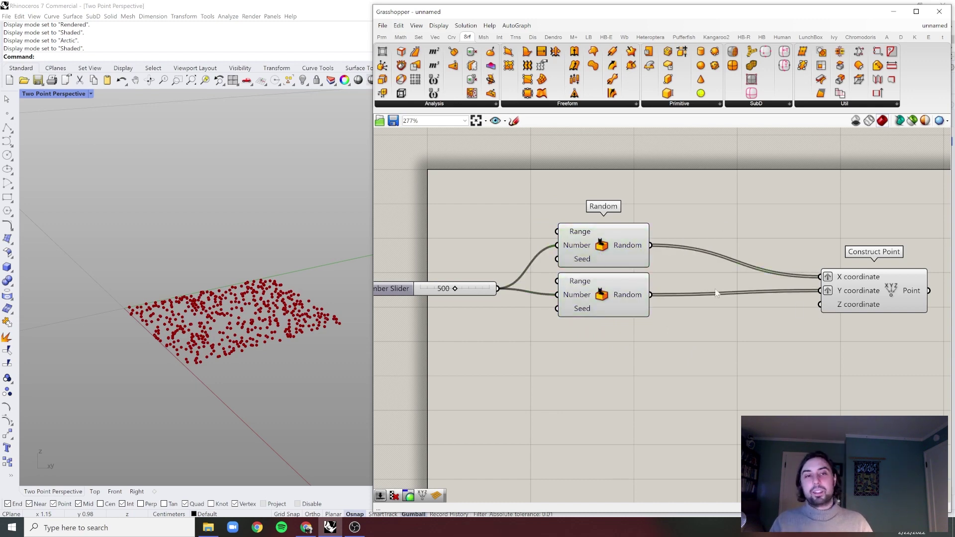
scroll(716, 294, "down", 2)
left_click(802, 294)
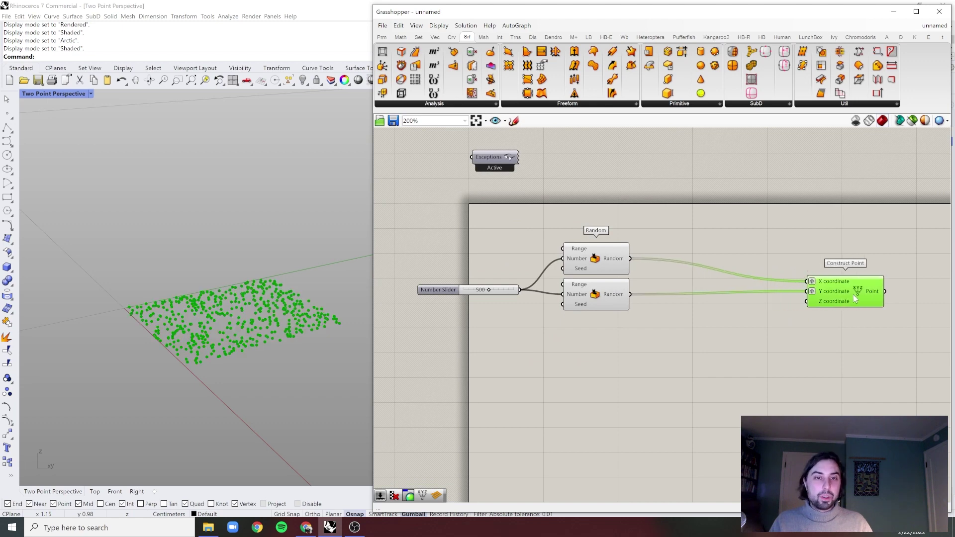
left_click(703, 240)
scroll(711, 237, "up", 1)
double_click(713, 236)
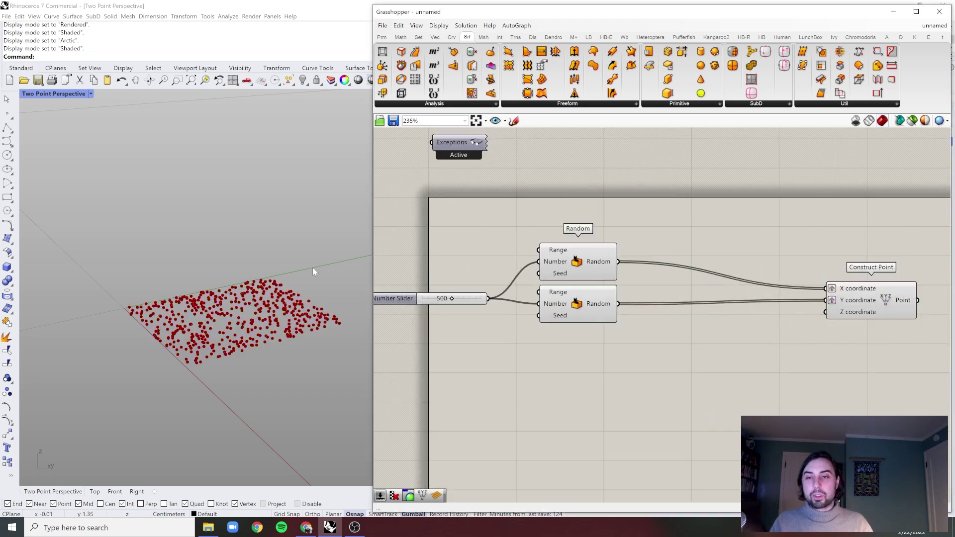
scroll(302, 284, "up", 3)
right_click_drag(306, 298, 363, 303)
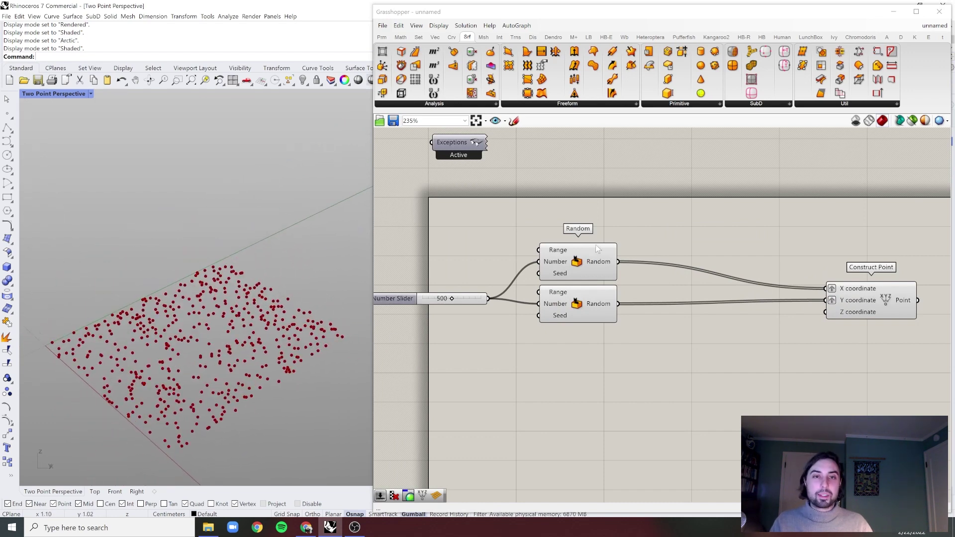
- Search 'graph' and place a Graph Mapper component above the Random components
double_click(676, 217)
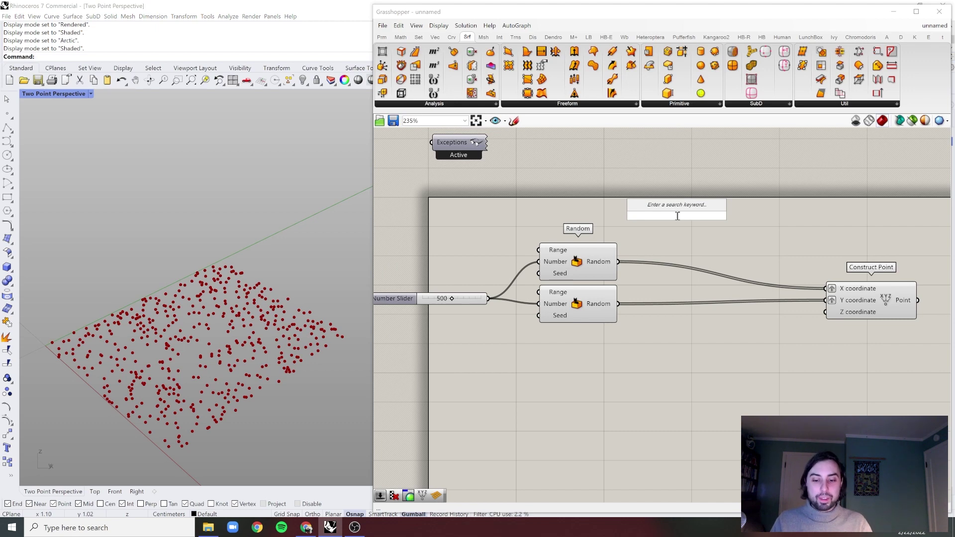
type("gra")
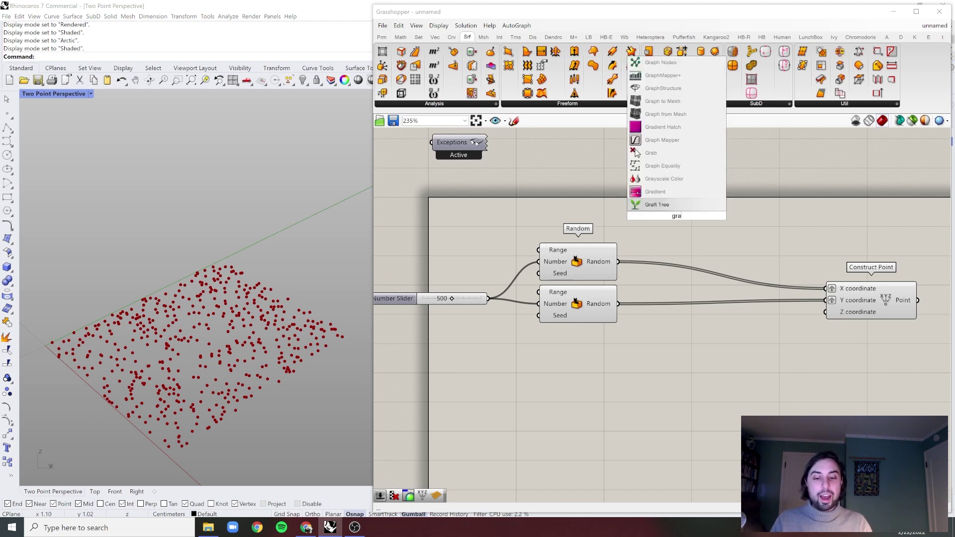
type("ph")
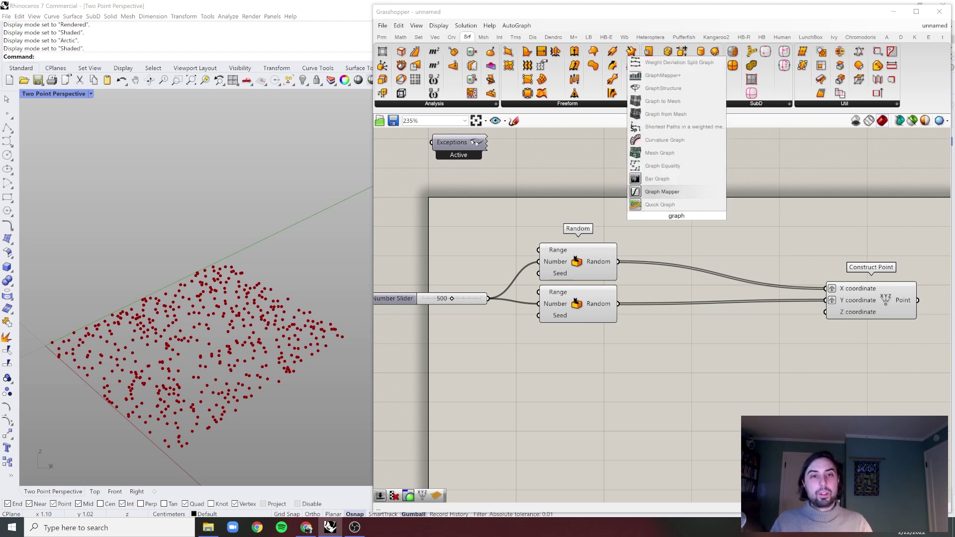
key("Up")
key("Return")
left_click_drag(700, 218, 705, 216)
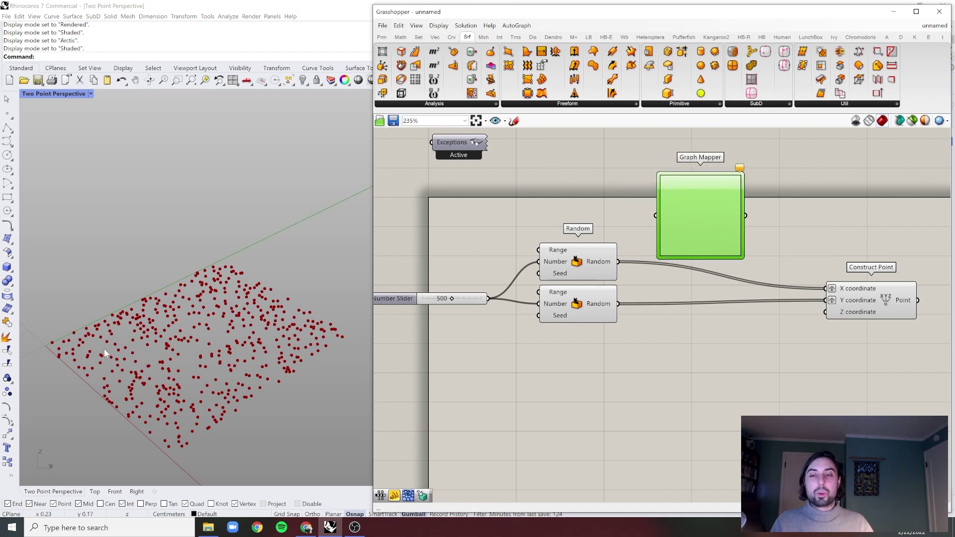
- Set the Graph Mapper to a Bezier graph and feed the upper Random into it
right_click(698, 211)
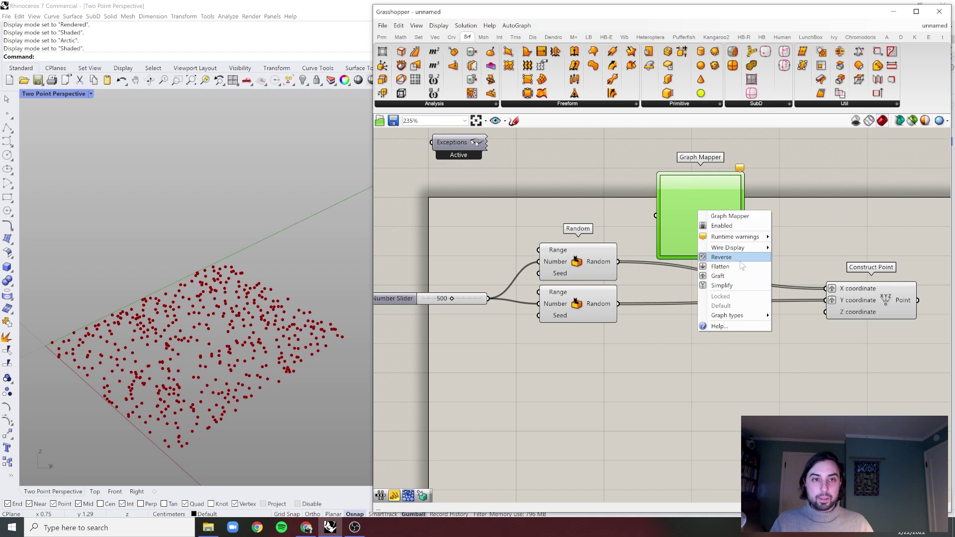
mouse_move(746, 315)
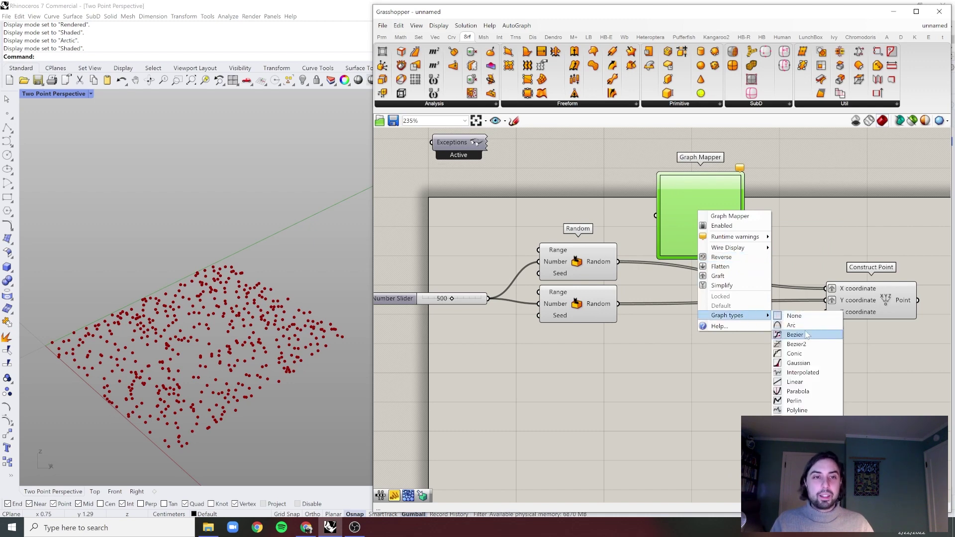
left_click(795, 335)
left_click_drag(615, 262, 826, 288)
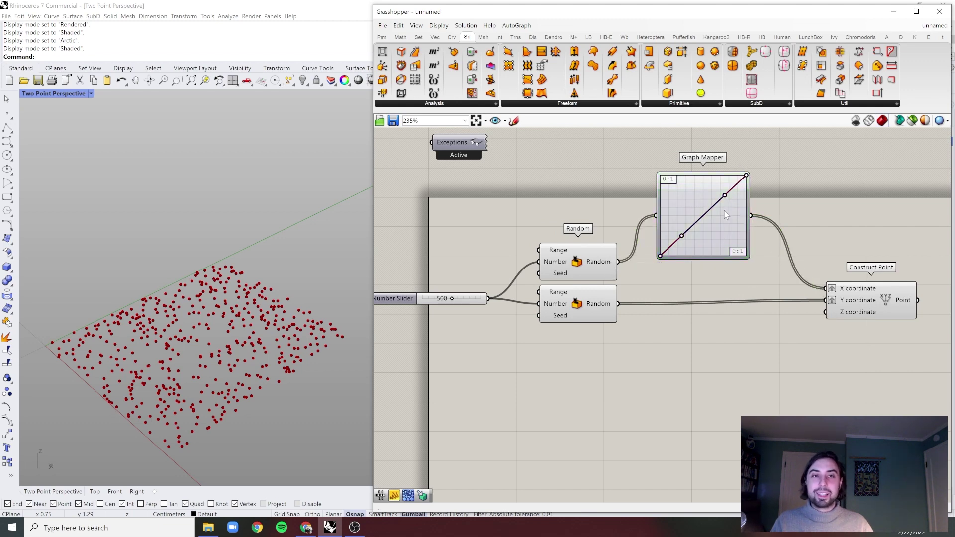
- Drag the Bezier handles into a steep curve so points bunch toward one edge
scroll(724, 210, "up", 1)
left_click_drag(674, 241, 757, 274)
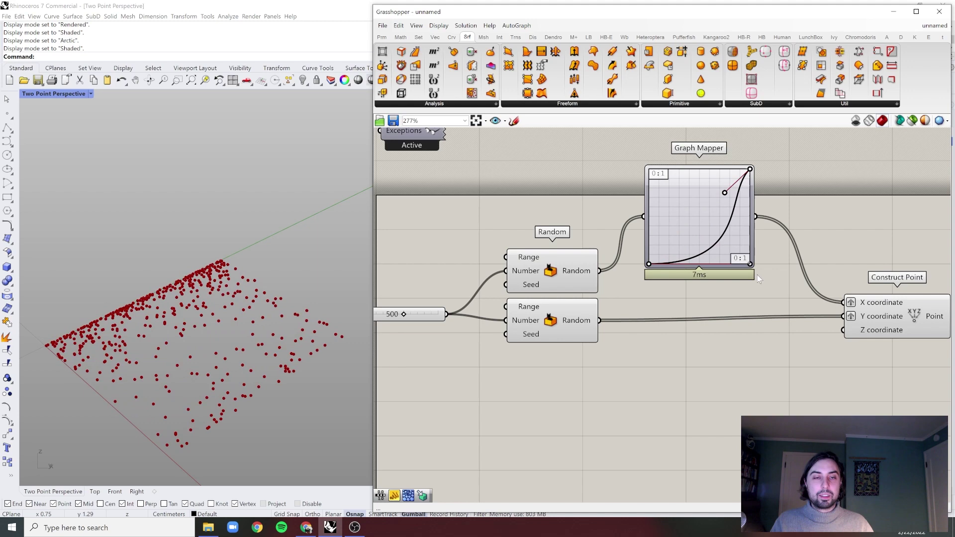
left_click_drag(725, 193, 750, 209)
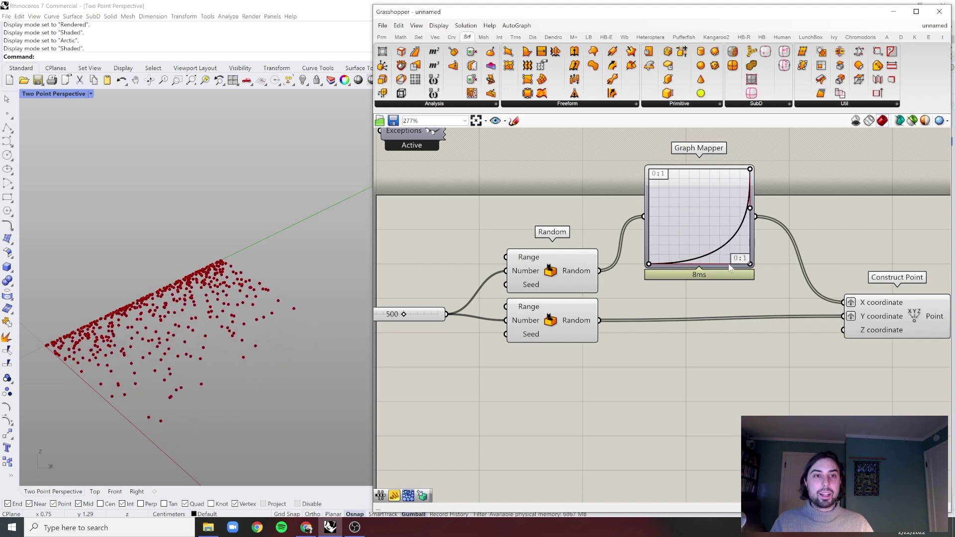
left_click_drag(749, 265, 733, 264)
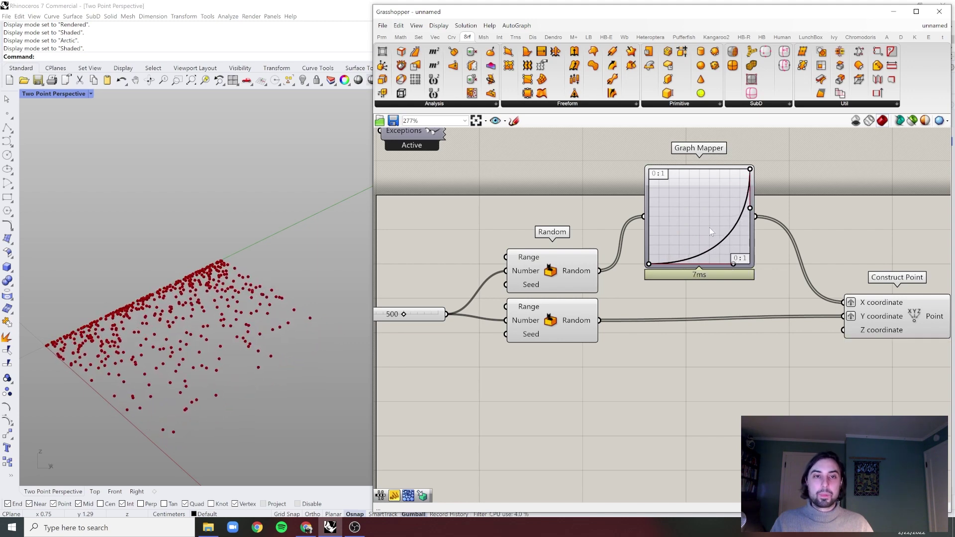
left_click(709, 227)
scroll(706, 226, "down", 1)
- Route the lower Random through a duplicated Graph Mapper into Y coordinate, shaped as an S-curve
left_click(877, 309)
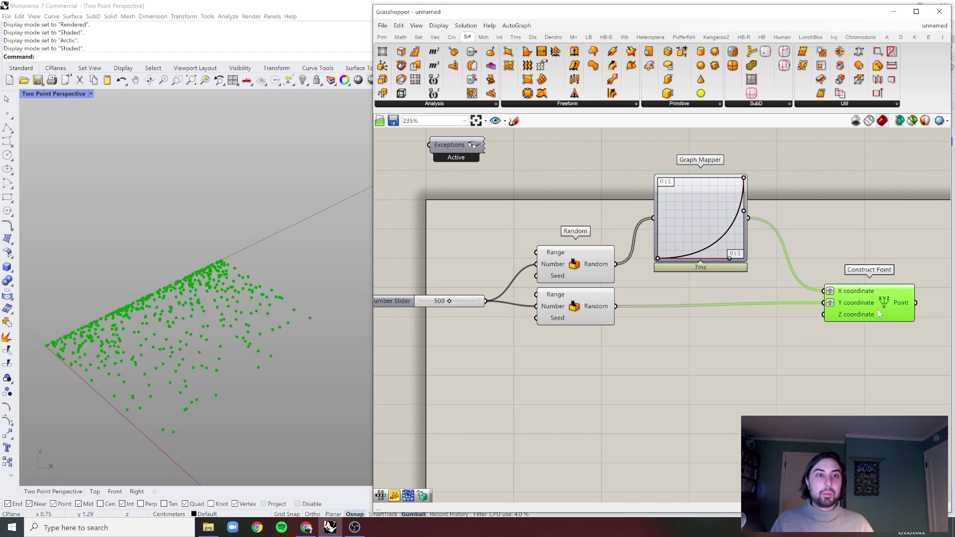
left_click(698, 223)
left_click_drag(698, 222, 691, 314, "alt")
left_click_drag(615, 307, 663, 324)
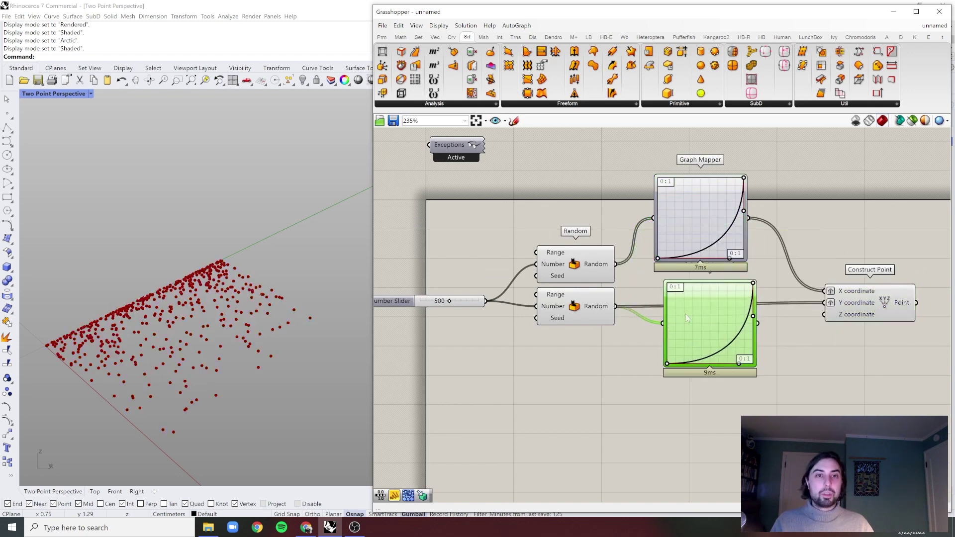
left_click_drag(758, 323, 826, 303)
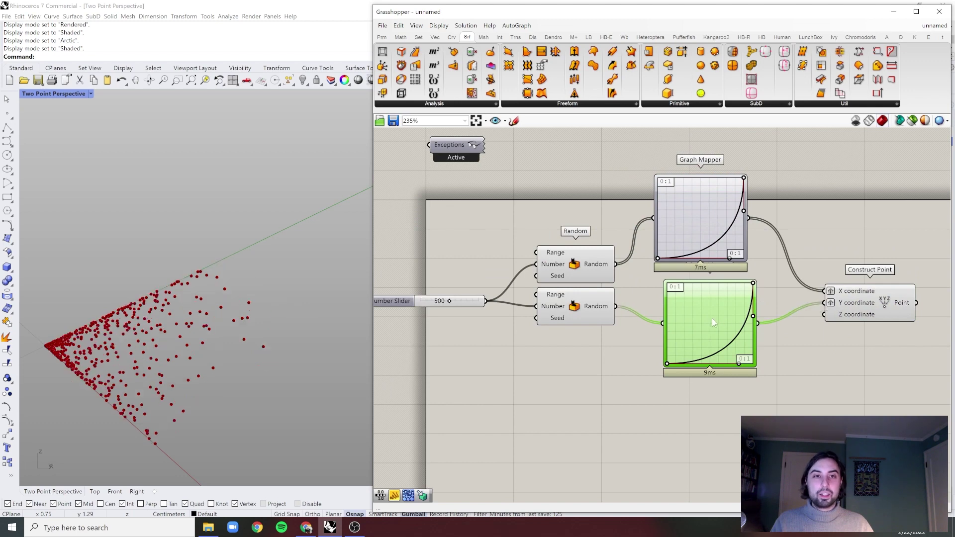
left_click_drag(712, 318, 699, 311)
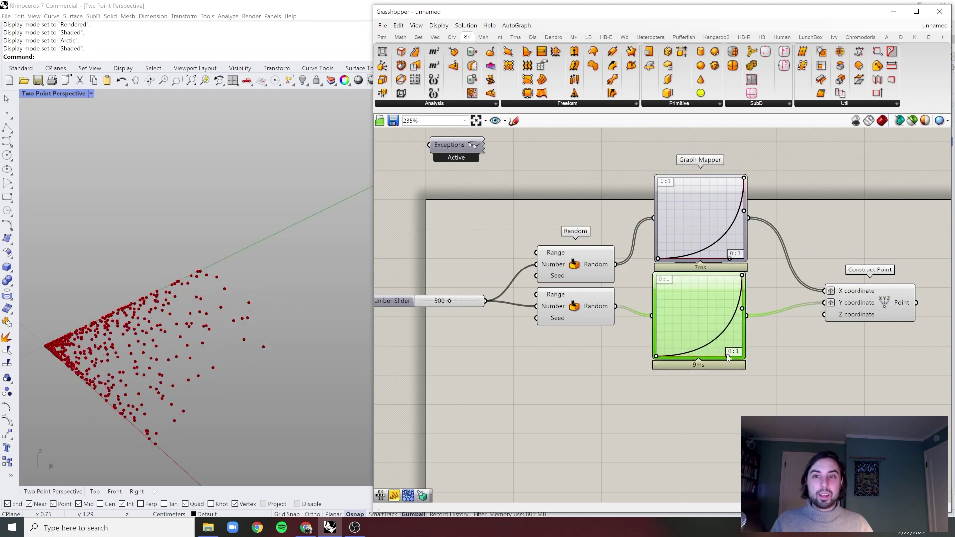
left_click_drag(728, 356, 742, 323)
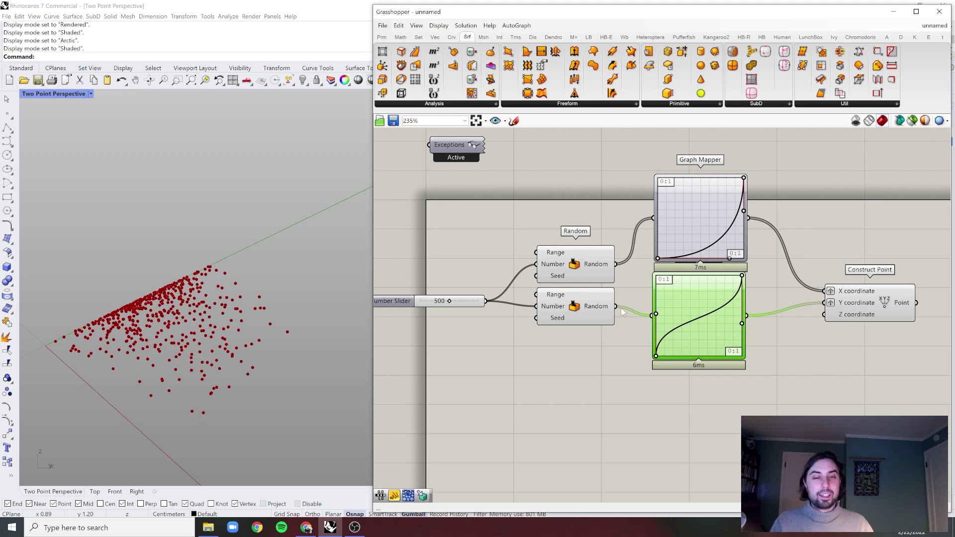
- Copy the Random and Graph Mapper pair downward, wire it into Z coordinate, and adjust Z's data handling
left_click(585, 309)
left_click(690, 315, "shift")
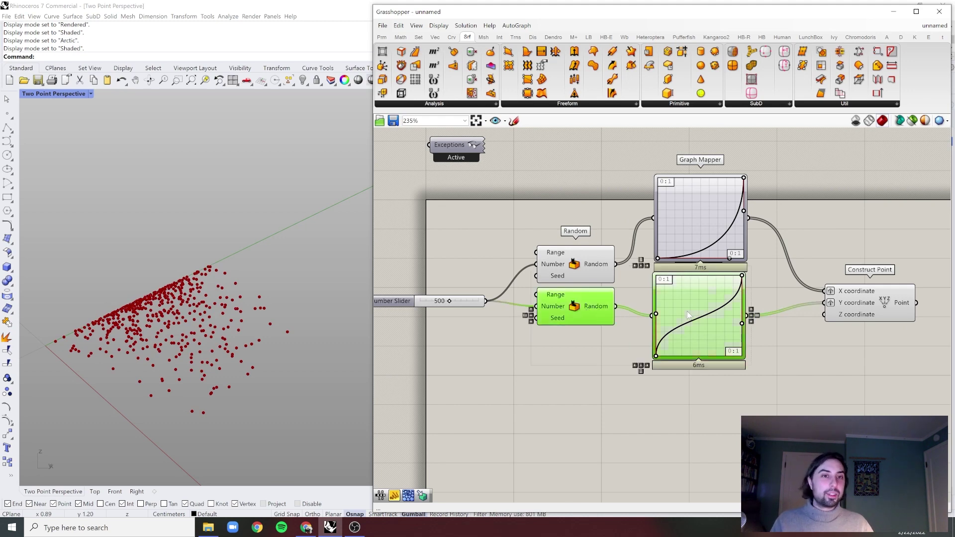
left_click_drag(683, 312, 686, 400)
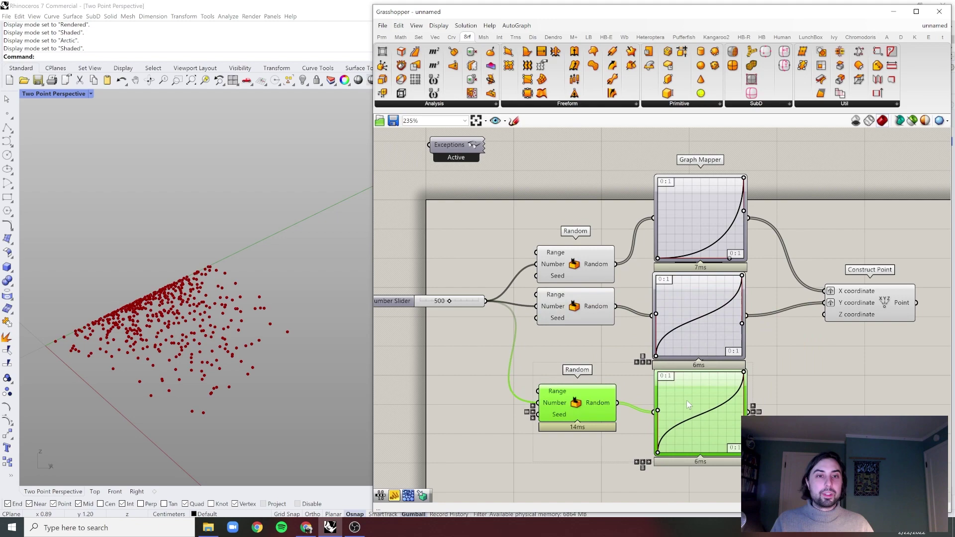
left_click(802, 397)
right_click_drag(643, 407, 606, 398)
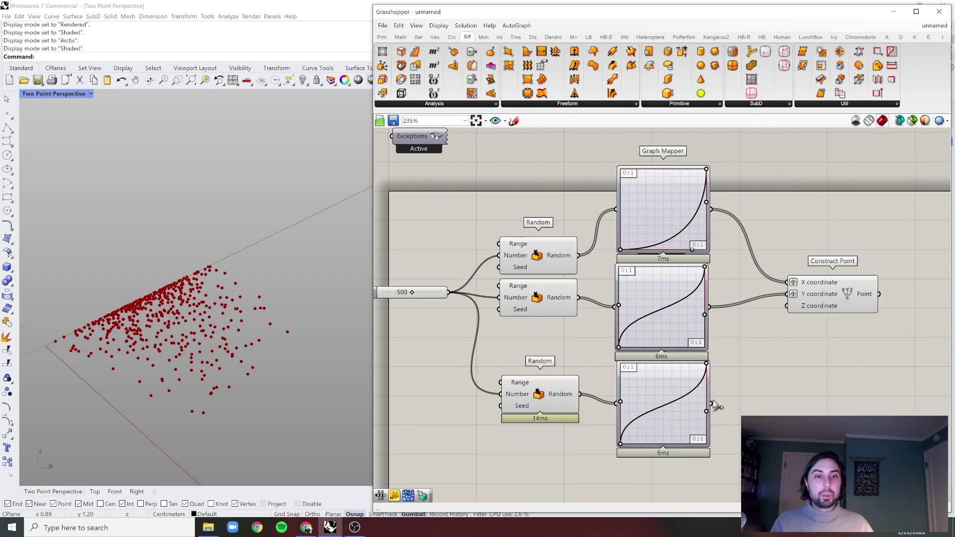
left_click_drag(712, 401, 795, 311)
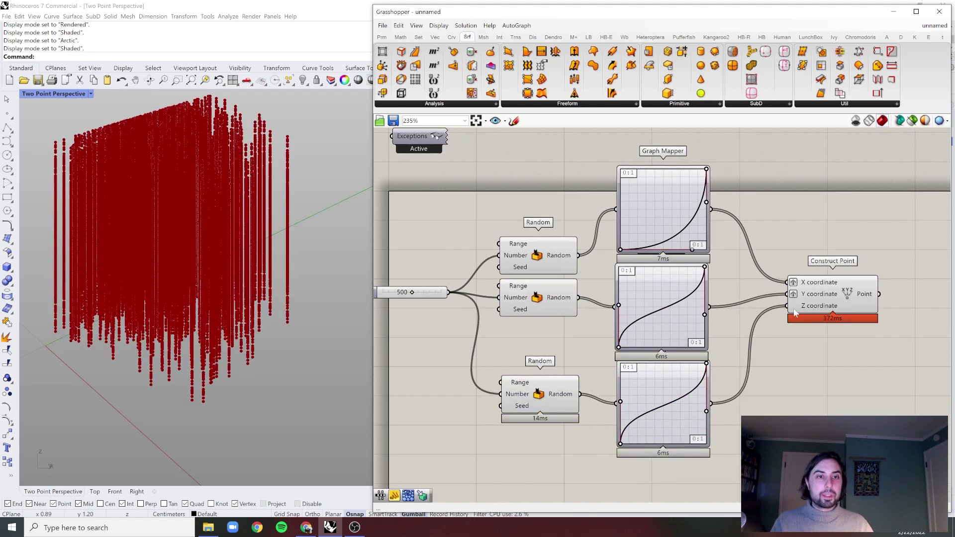
scroll(793, 308, "up", 3)
right_click(794, 304)
left_click(801, 361)
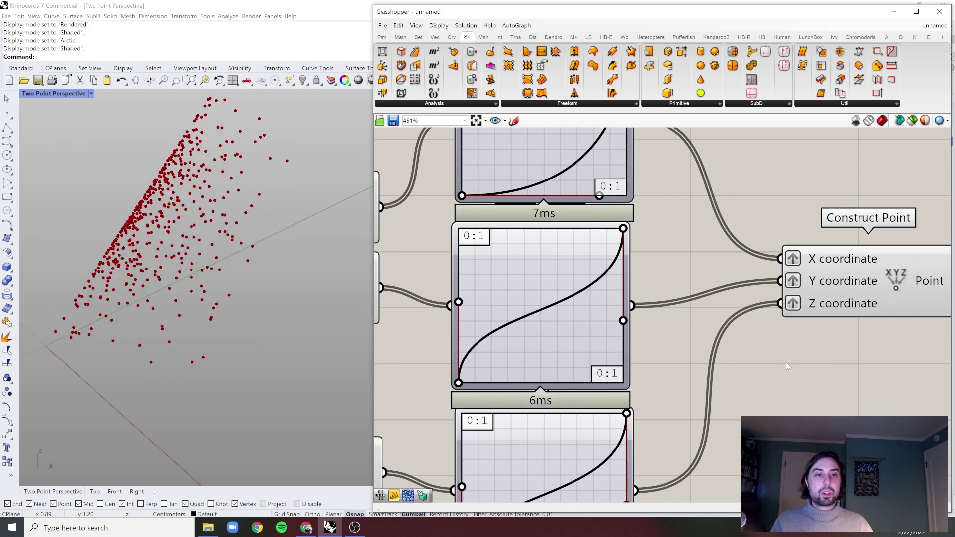
scroll(670, 348, "down", 4)
scroll(536, 424, "up", 3)
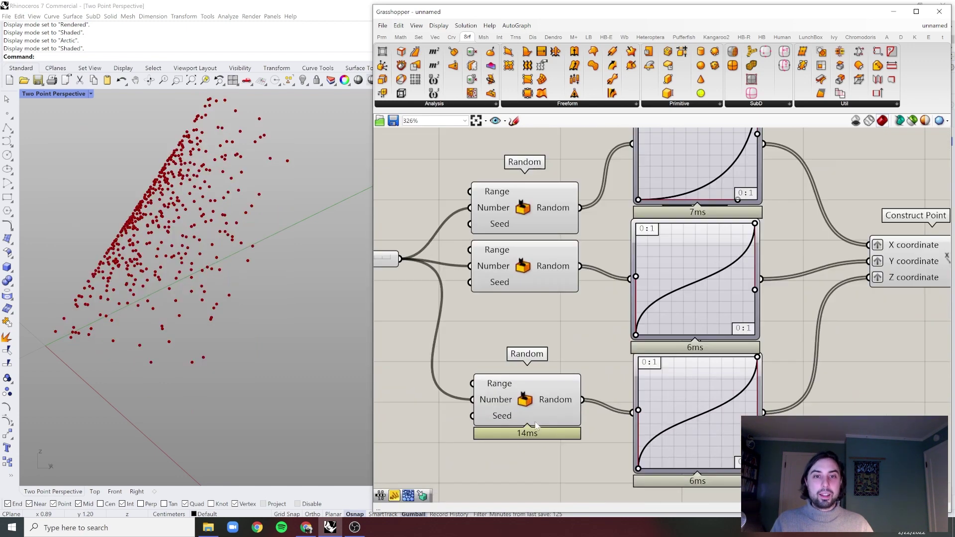
right_click(497, 419)
mouse_move(547, 453)
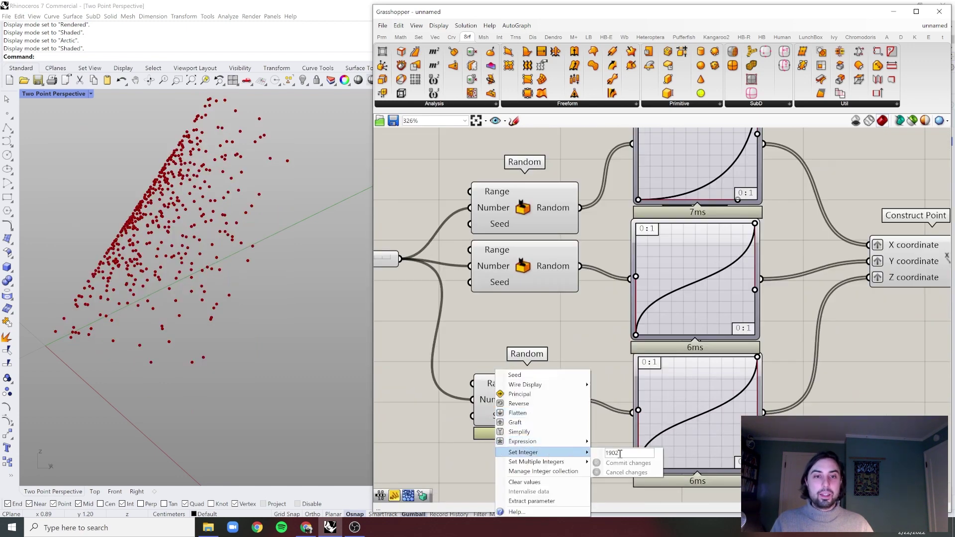
double_click(621, 453)
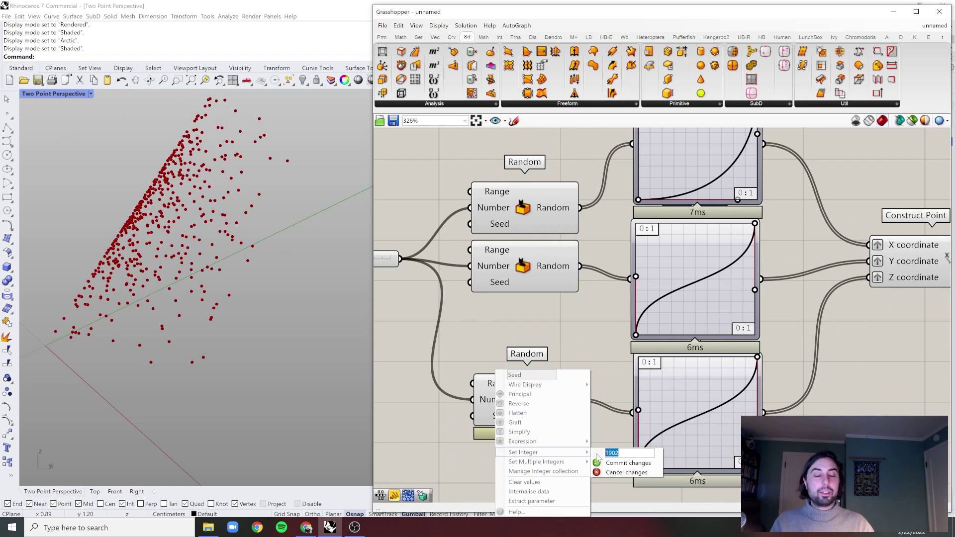
type("4861565556")
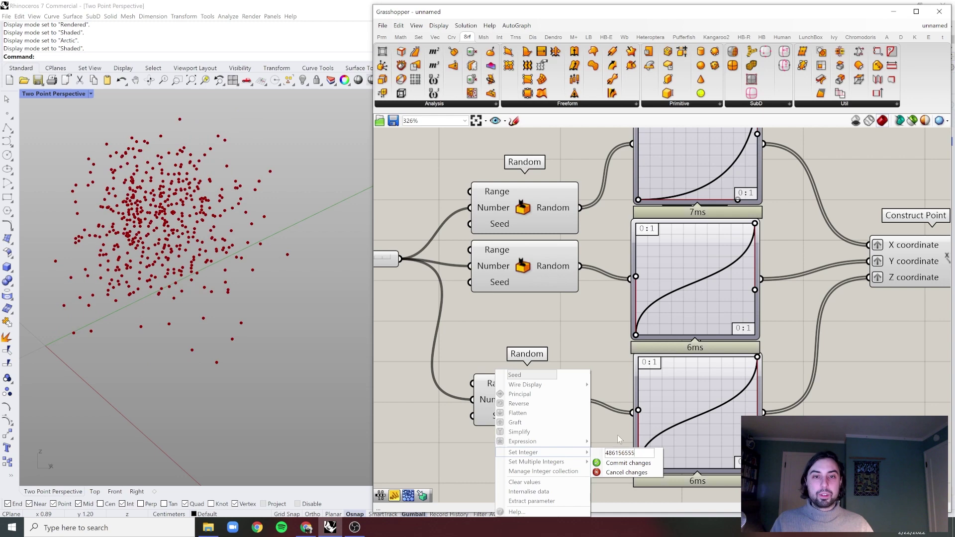
left_click(648, 465)
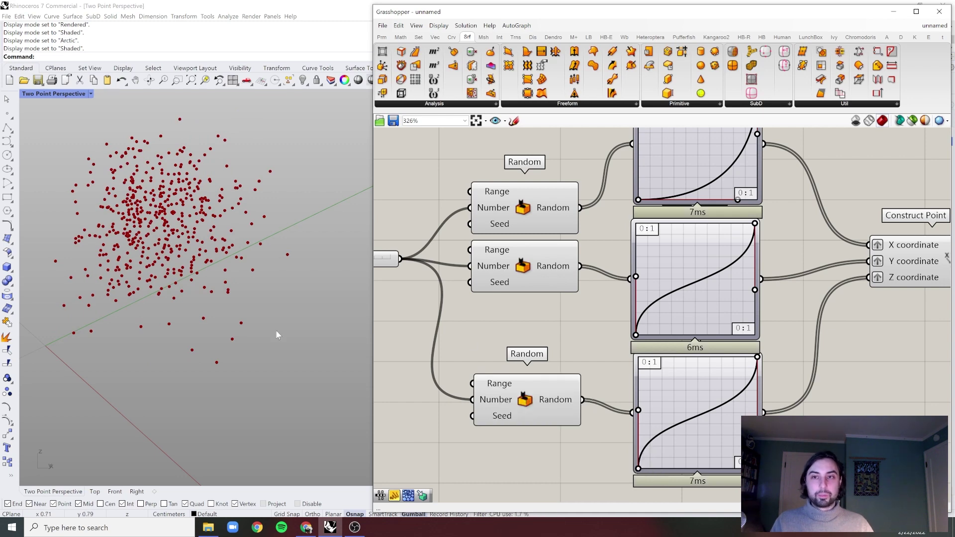
- Drag the Z and Y Graph Mapper curves into steep exponential shapes
mouse_move(291, 310)
right_mouse_down()
mouse_move(292, 256)
mouse_move(311, 267)
mouse_move(278, 296)
right_mouse_up()
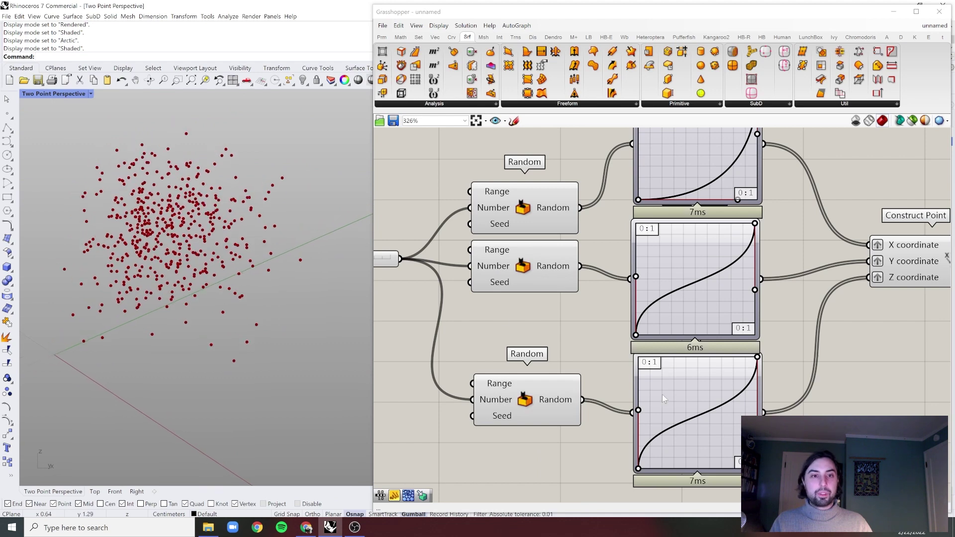
right_click_drag(683, 404, 641, 383)
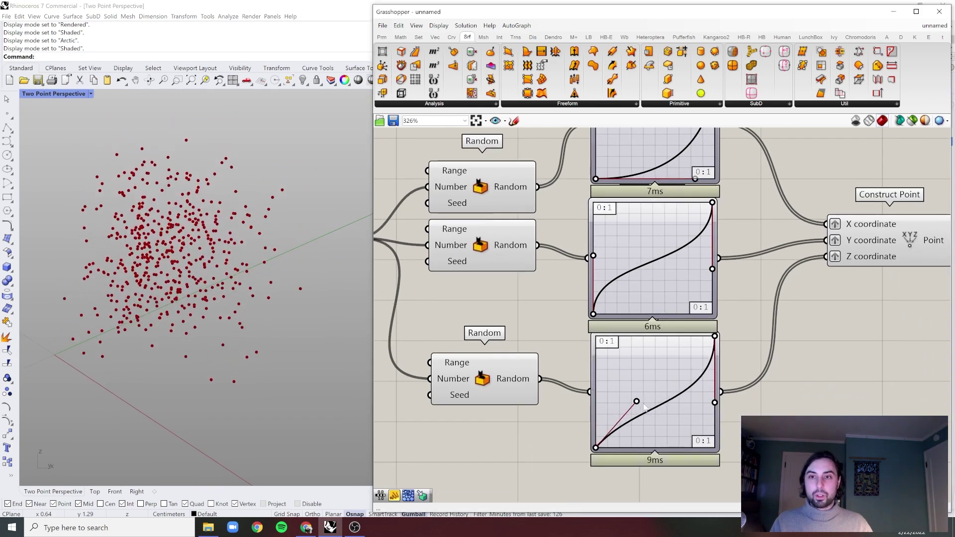
left_click_drag(643, 406, 714, 411)
right_click_drag(284, 347, 318, 329)
left_click_drag(596, 255, 689, 328)
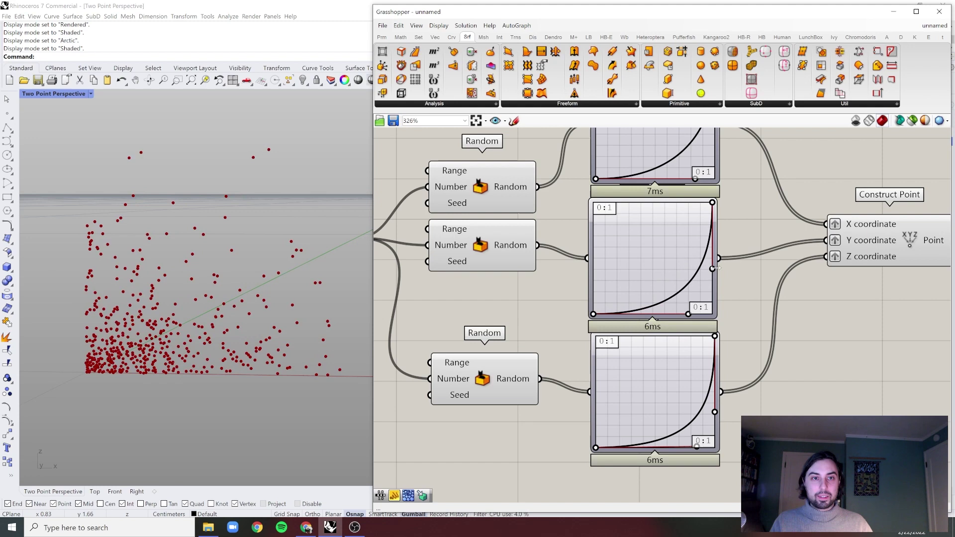
left_click_drag(712, 269, 714, 269)
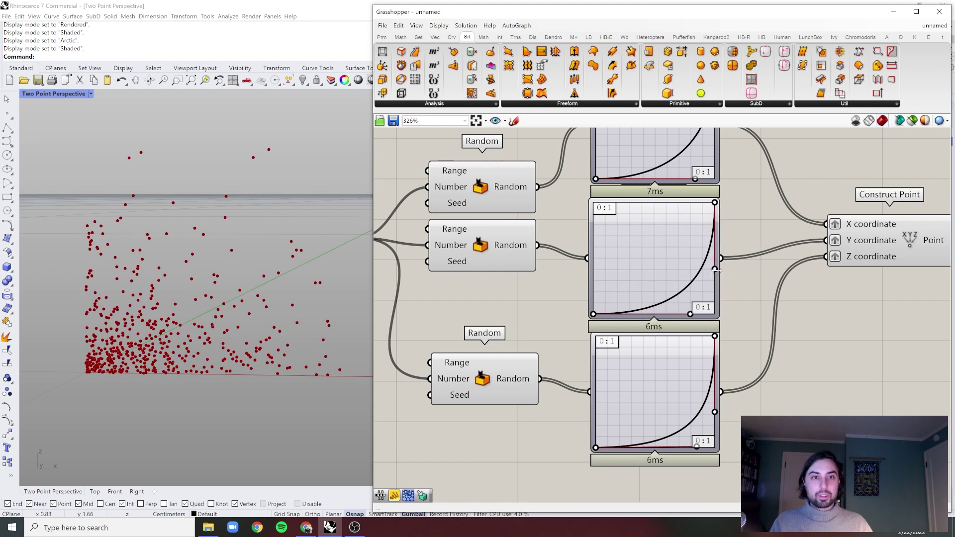
- Lower the point-count slider from 500 to 491
mouse_move(189, 329)
right_mouse_down()
mouse_move(181, 309)
mouse_move(185, 341)
mouse_move(134, 296)
mouse_move(173, 323)
right_mouse_up()
right_click_drag(487, 289, 651, 315)
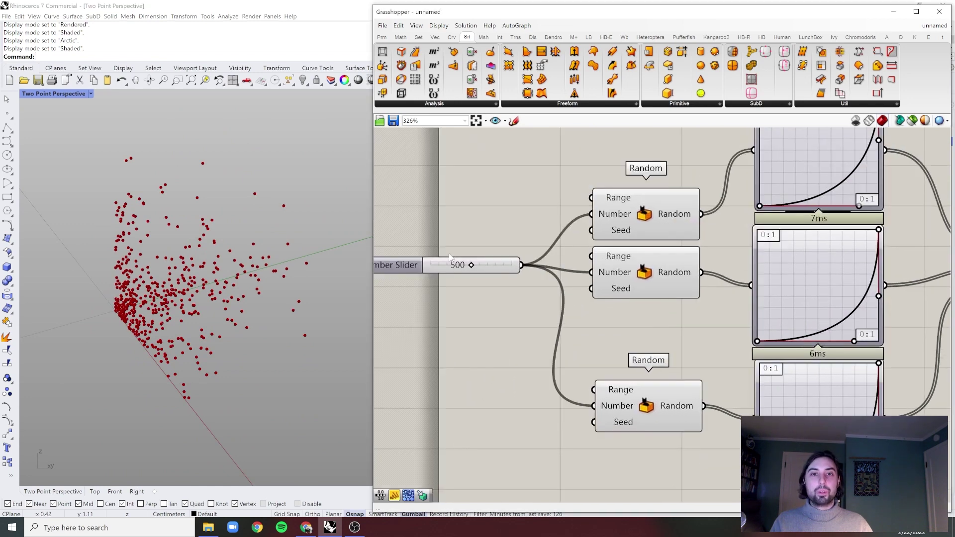
mouse_move(472, 268)
left_mouse_down()
mouse_move(432, 268)
mouse_move(479, 268)
left_mouse_up()
- Box-select and nudge the three Graph Mappers into alignment, then shift Construct Point down-right beside them
scroll(506, 222, "down", 3)
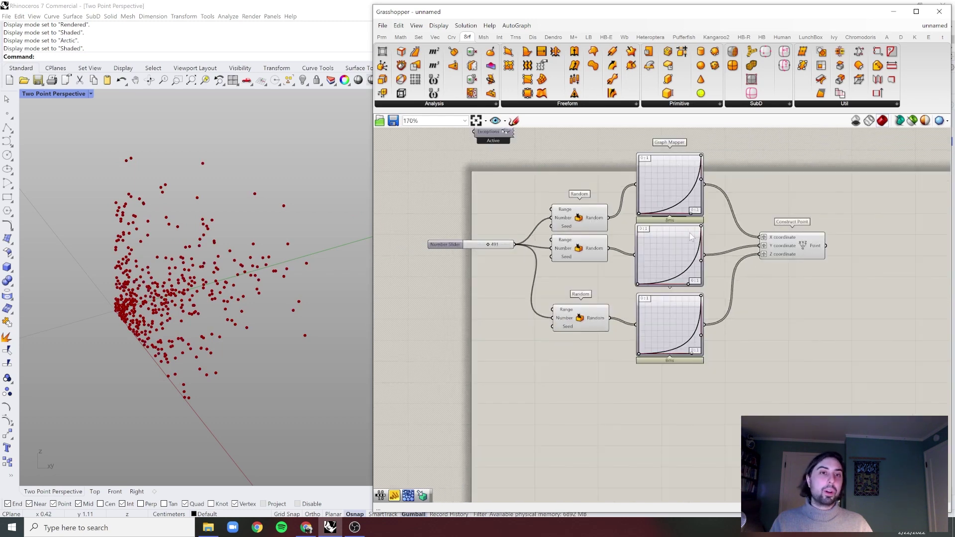
scroll(653, 279, "up", 2)
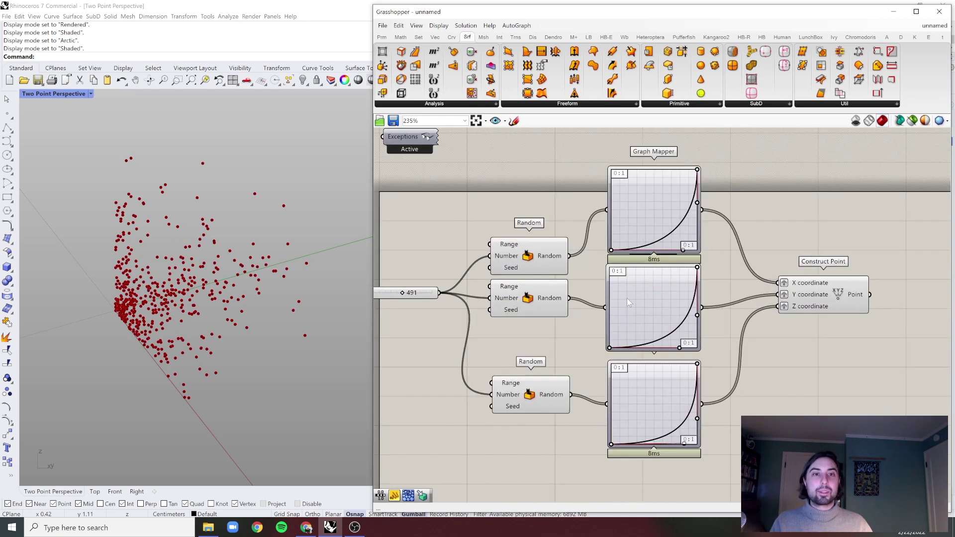
right_click_drag(630, 288, 630, 279)
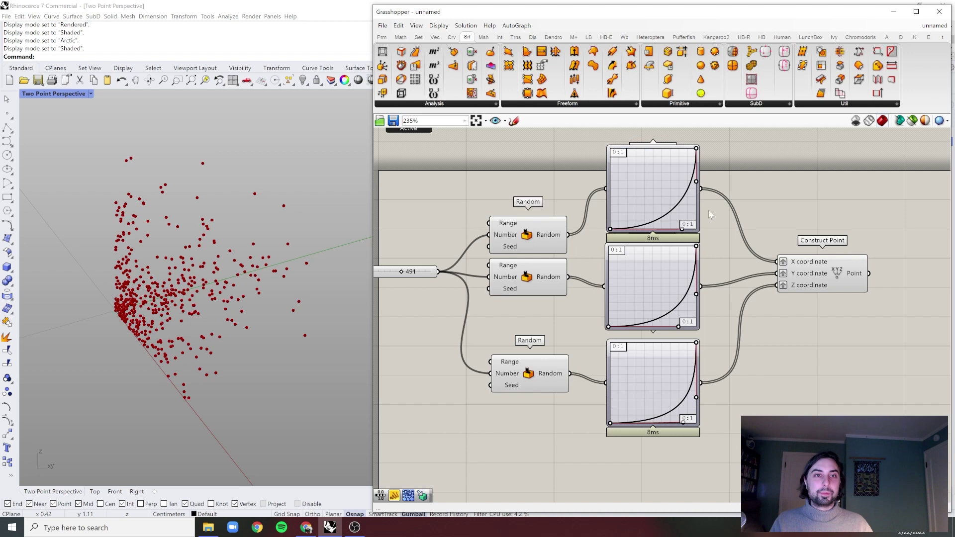
left_click_drag(740, 193, 643, 381)
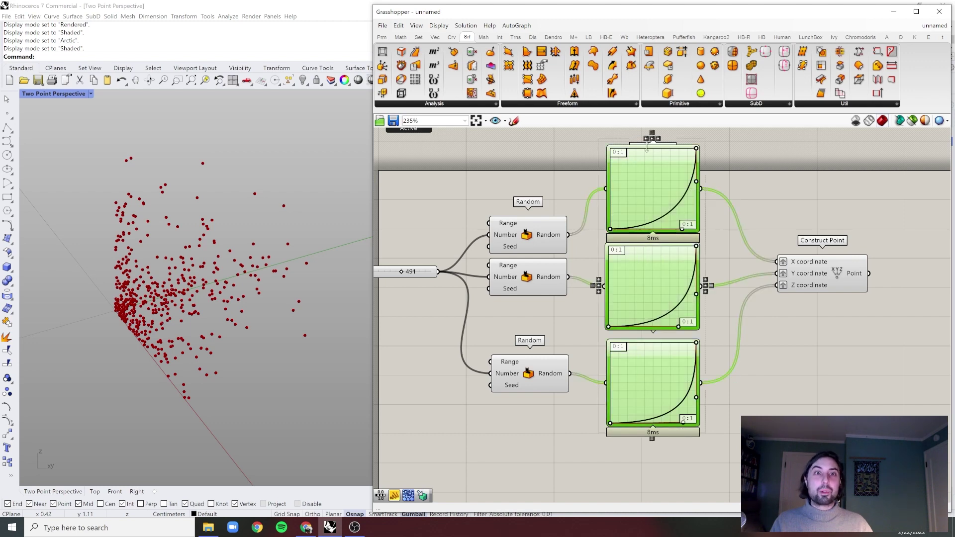
left_click_drag(648, 141, 646, 141)
left_click(740, 172)
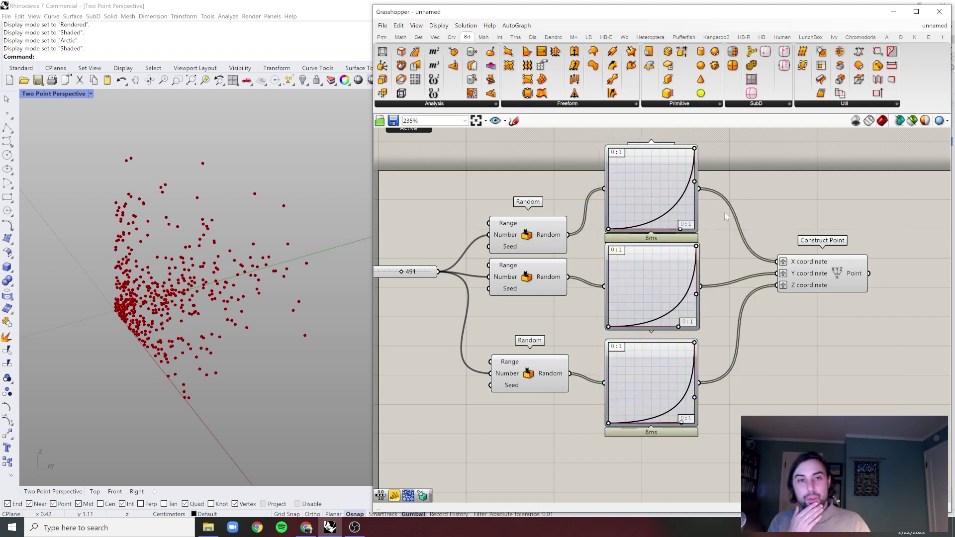
left_click_drag(828, 291, 837, 304)
left_click(803, 332)
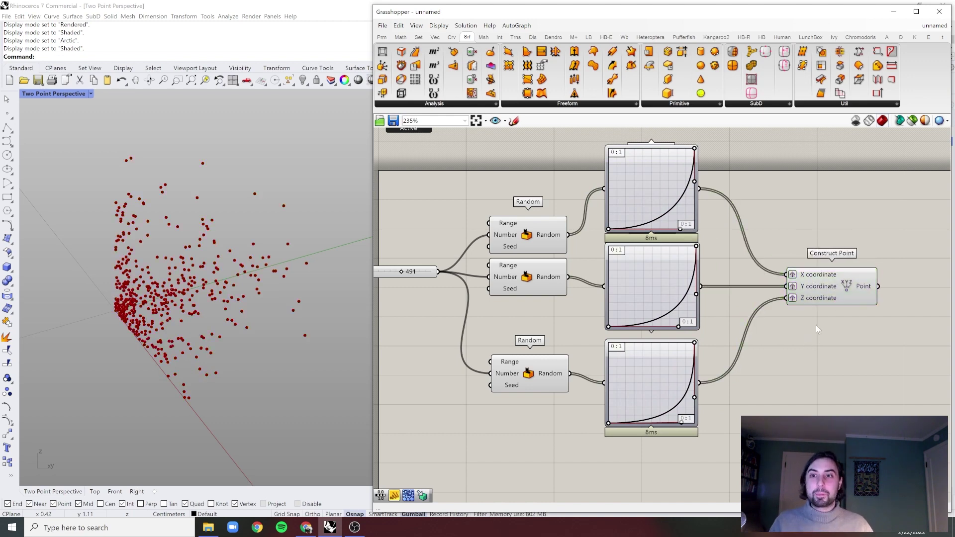
- Place a Voronoi 3D component (searched 'vo') beside Construct Point, taking the constructed points as input
right_click_drag(815, 325, 684, 327)
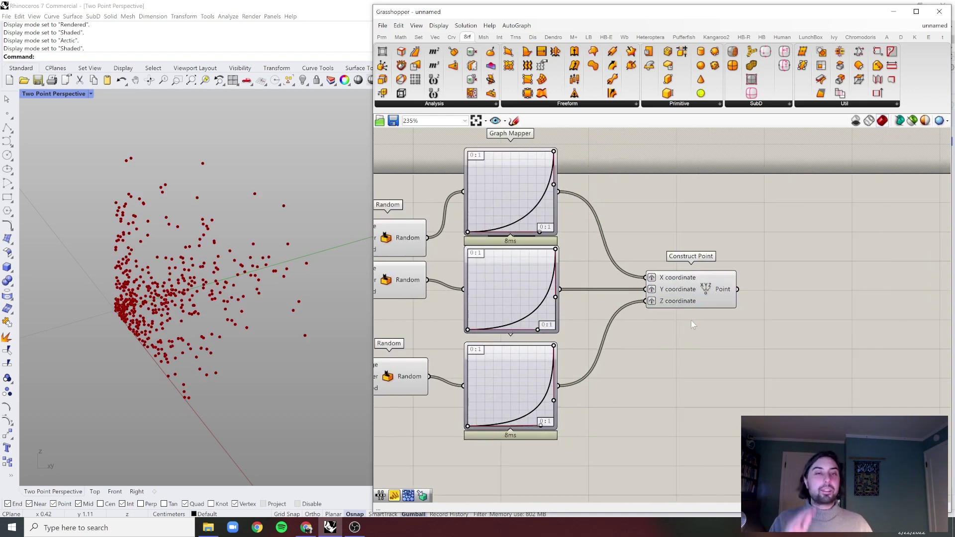
right_click_drag(688, 328, 663, 331)
double_click(780, 312)
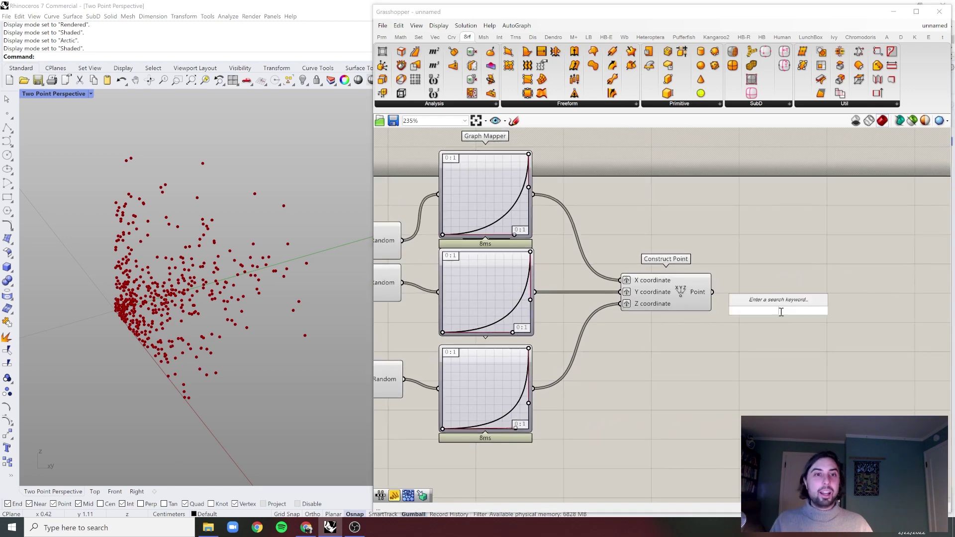
type("vo")
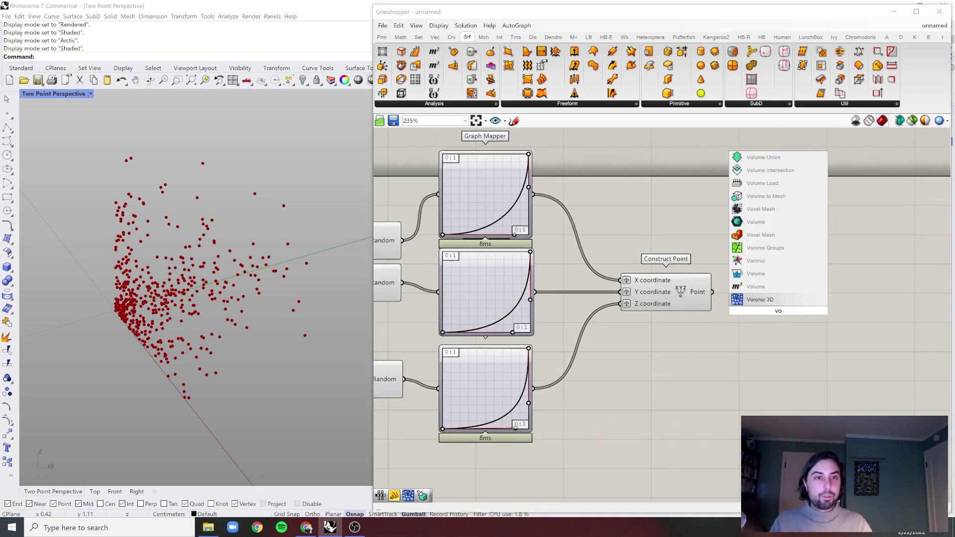
key("Return")
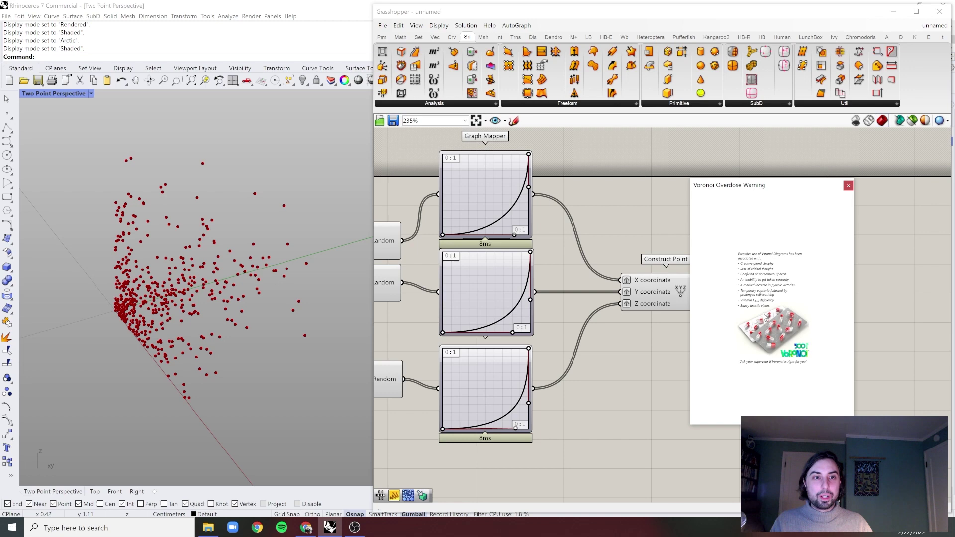
left_click(848, 186)
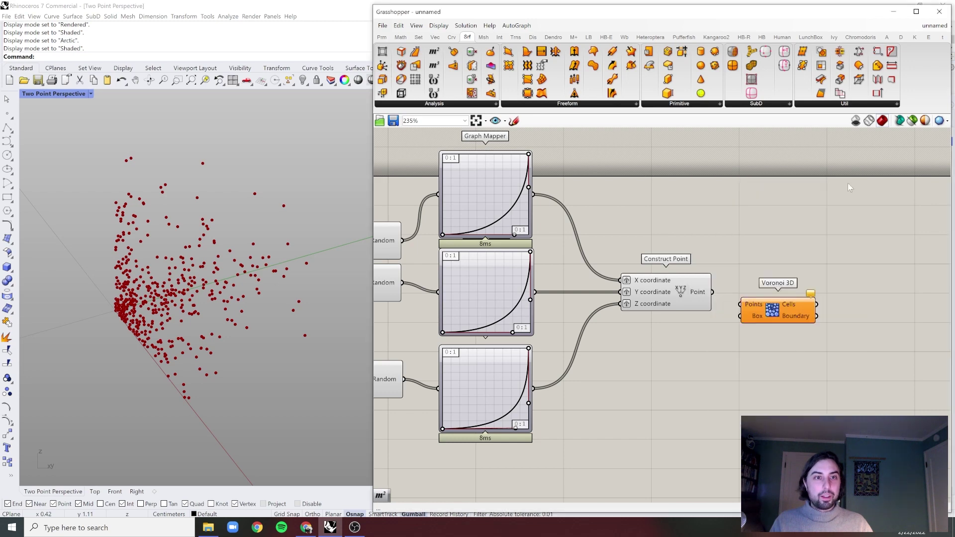
scroll(784, 312, "up", 3)
double_click(771, 311)
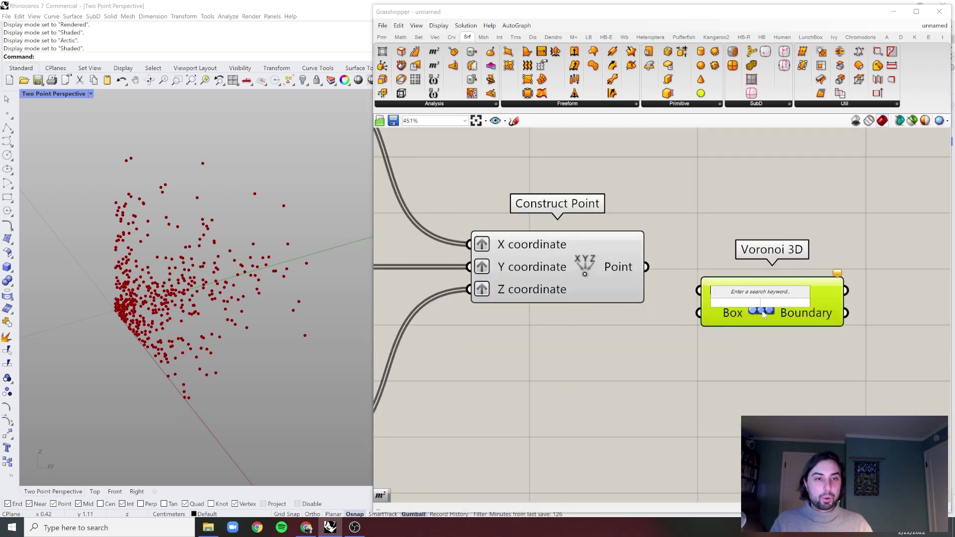
left_click_drag(772, 300, 801, 283)
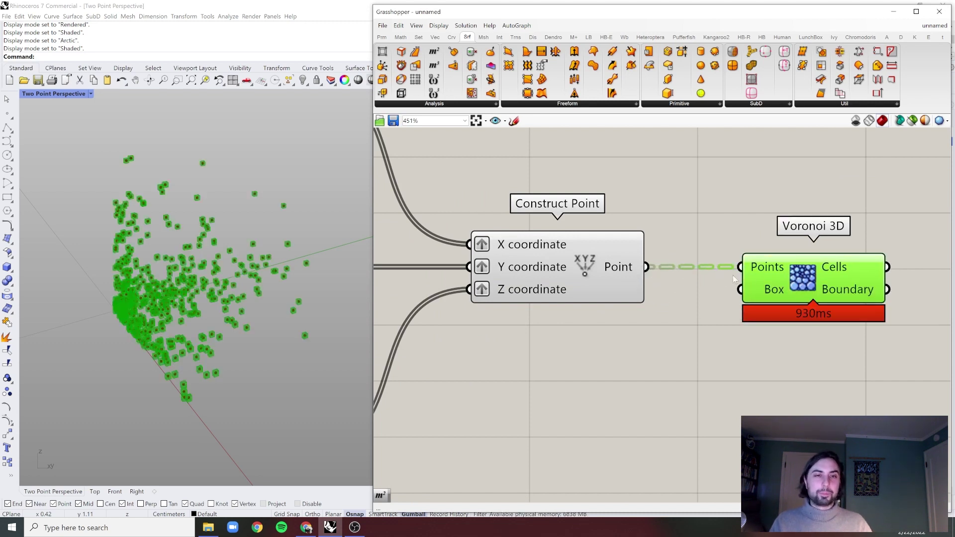
right_click(761, 270)
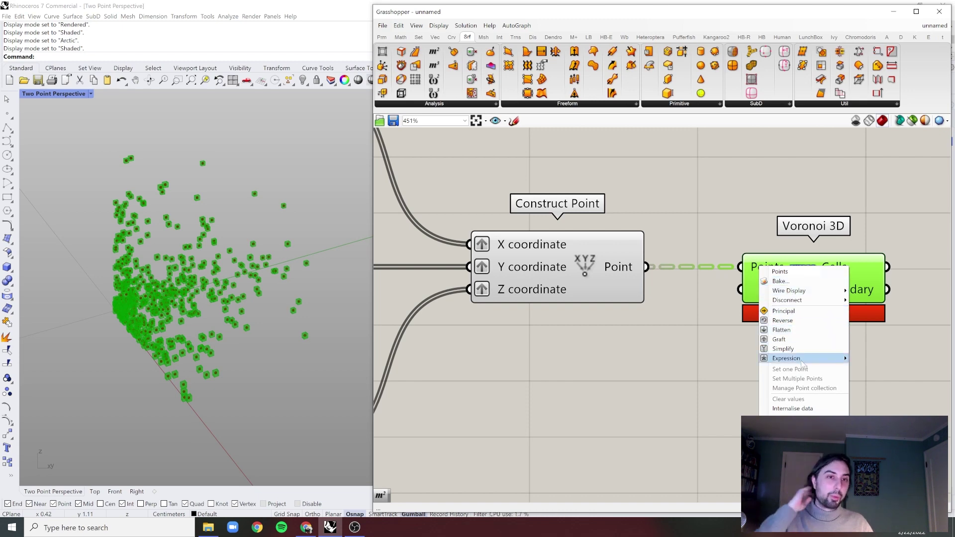
key("Escape")
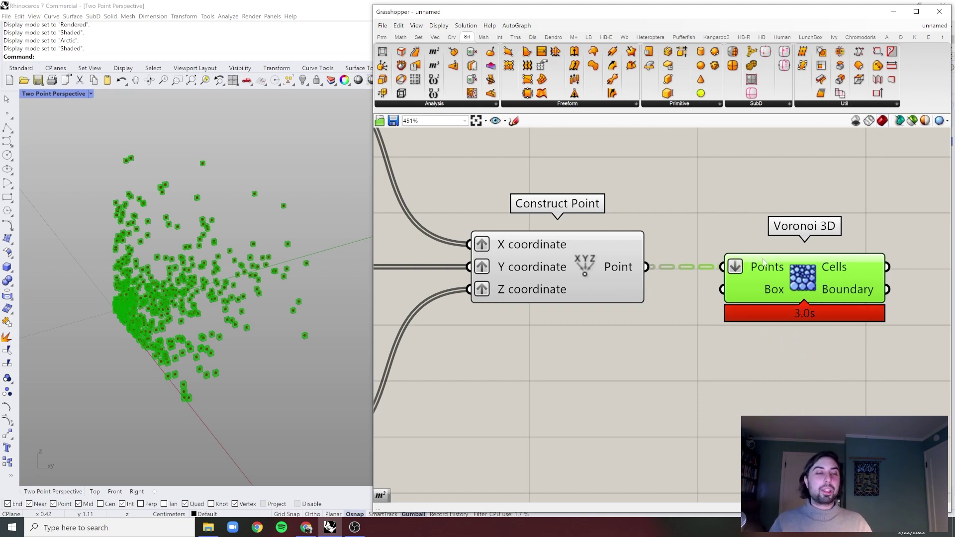
scroll(755, 268, "down", 2)
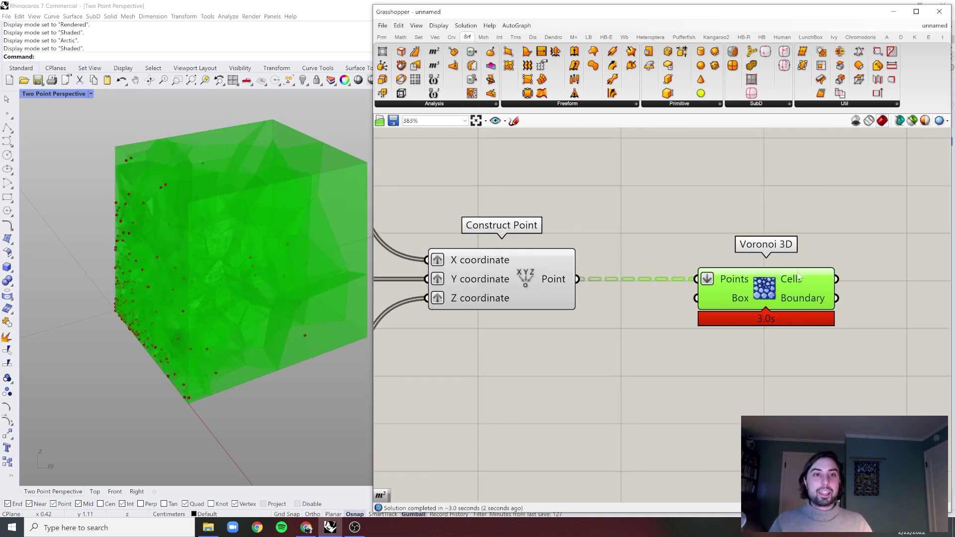
- Add an Area component that measures each Voronoi 3D cell
left_click(378, 290)
right_click_drag(369, 291, 310, 308)
right_click_drag(597, 378, 425, 387)
left_click(592, 299)
double_click(752, 273)
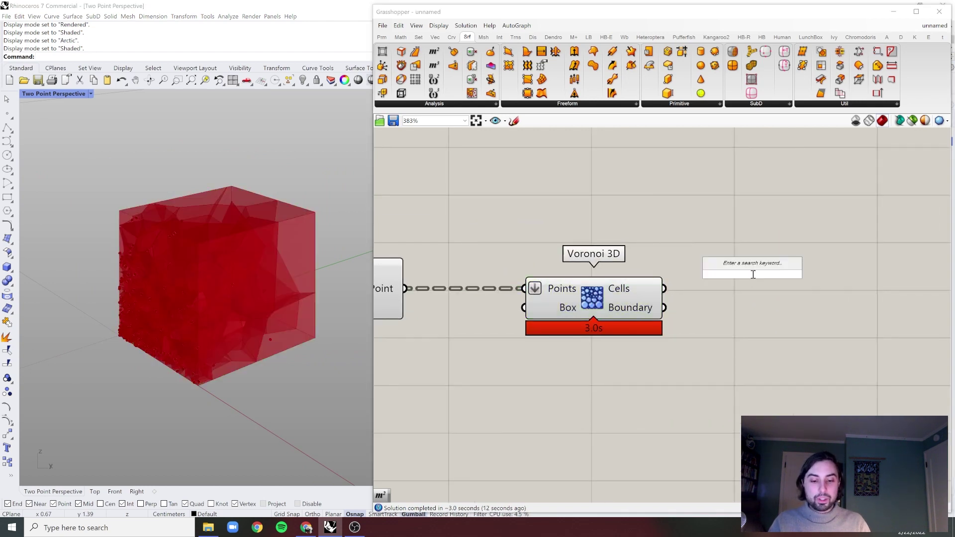
type("area")
key("Return")
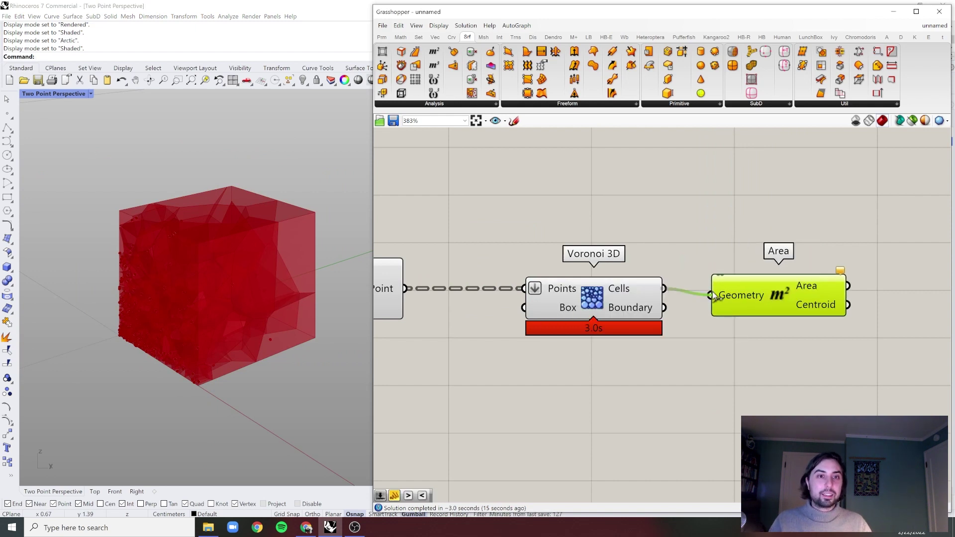
left_click_drag(716, 297, 713, 295)
right_click_drag(716, 318, 567, 318)
- Add a Smaller Than test comparing the cell areas against a 0.15 number slider
left_click_drag(622, 298, 634, 298)
double_click(773, 273)
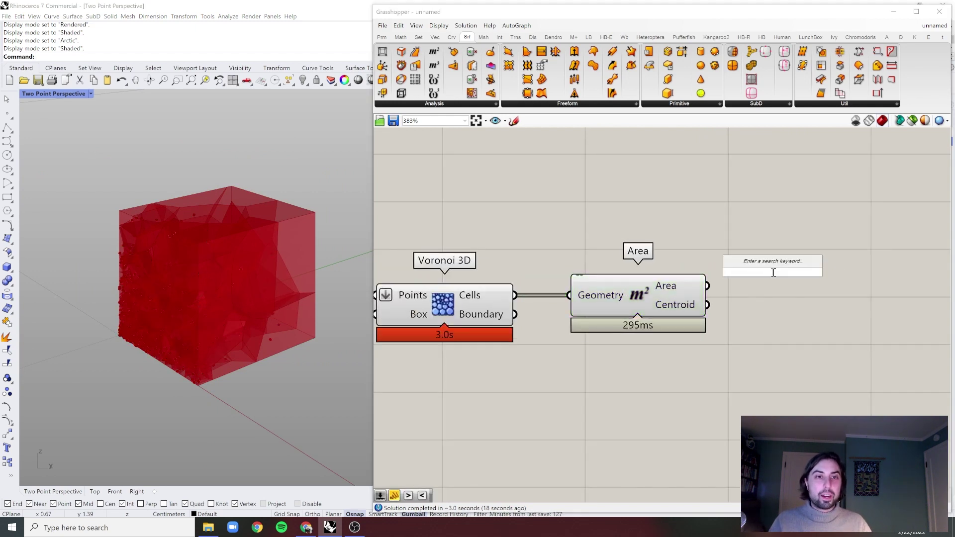
type("smaller")
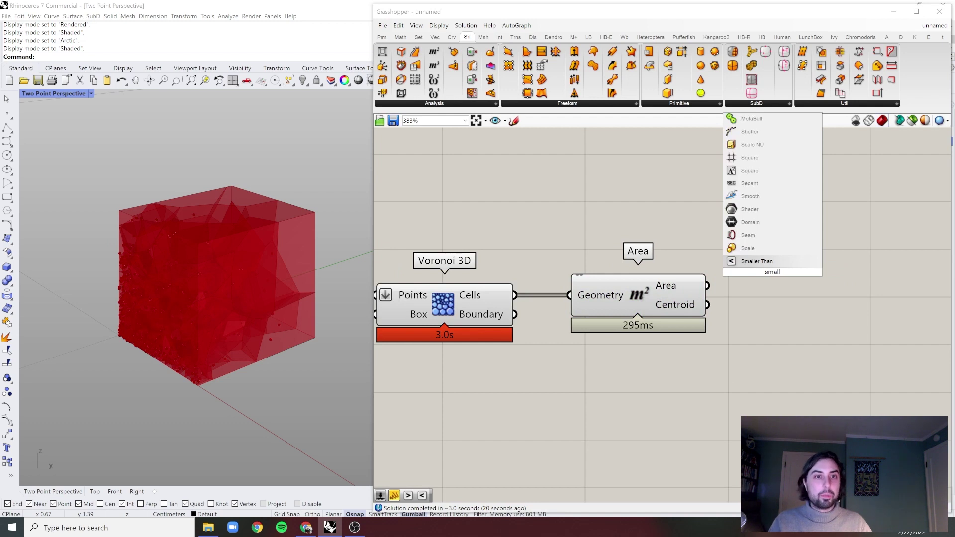
key("Return")
left_click_drag(745, 281, 819, 286)
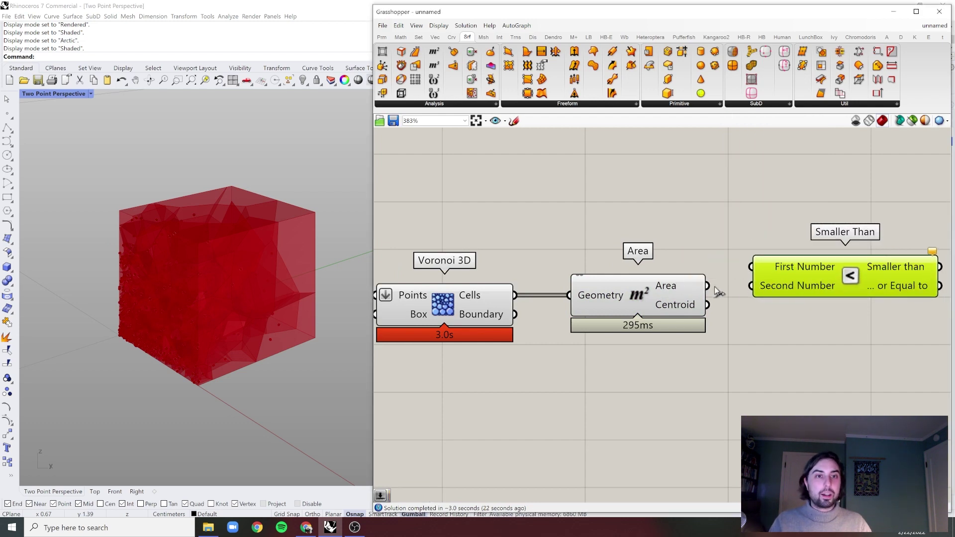
left_click_drag(707, 286, 794, 270)
double_click(780, 344)
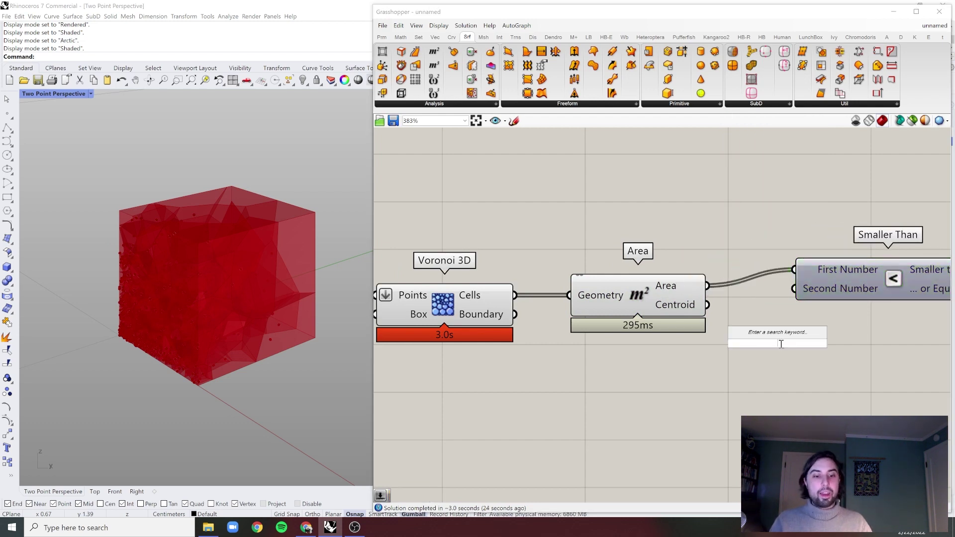
type("0.15")
key("Return")
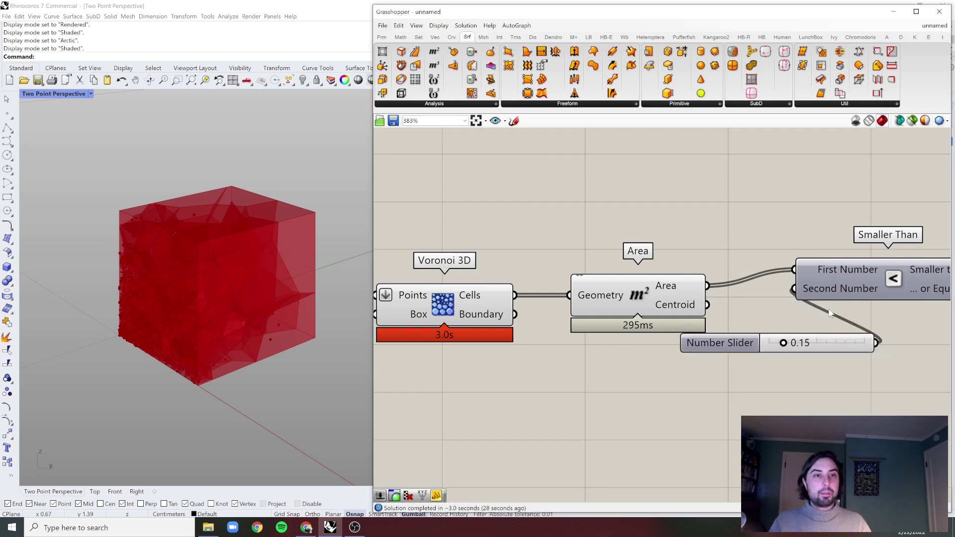
- Add Cull Pattern with the Voronoi cells as List and the comparison result as pattern
scroll(829, 314, "down", 2)
left_click(751, 296)
scroll(792, 236, "down", 1)
double_click(792, 236)
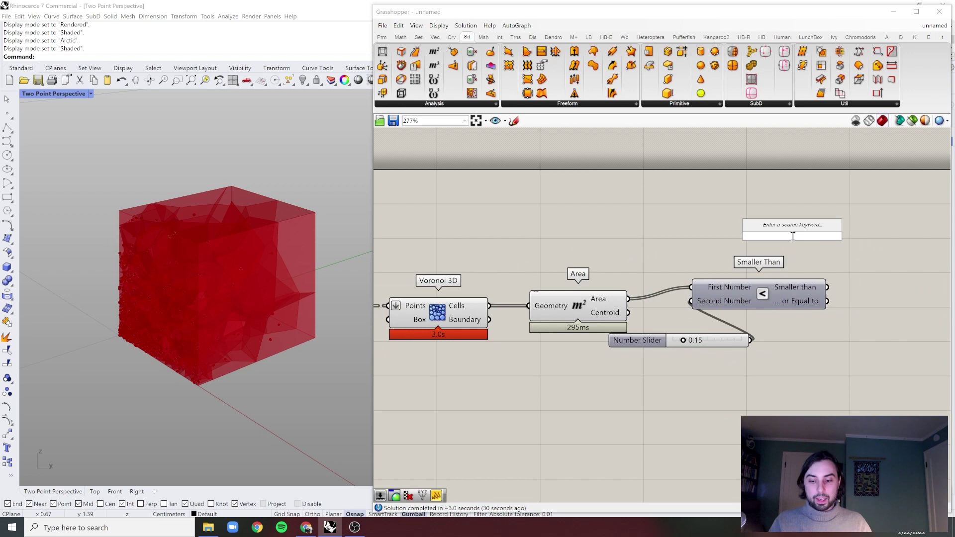
type("cull")
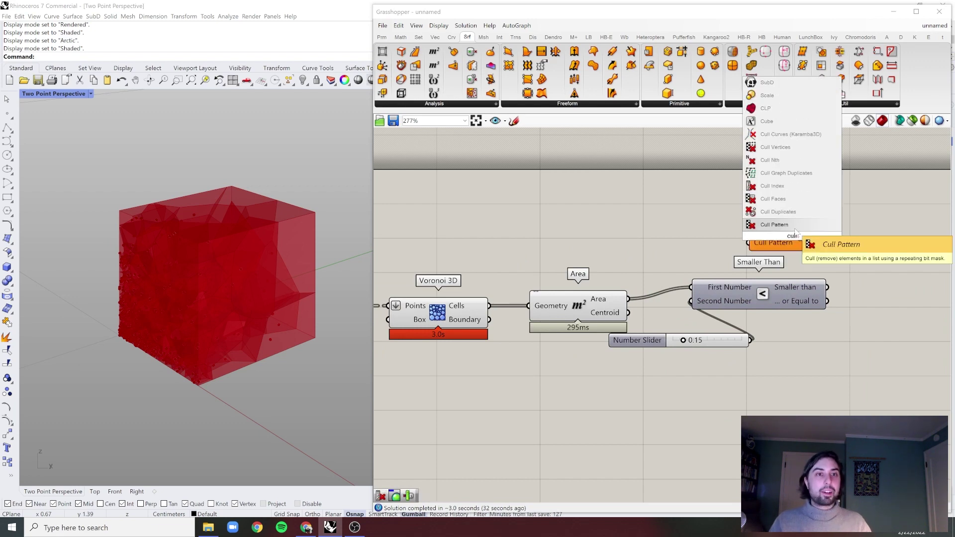
key("Return")
scroll(540, 296, "down", 1)
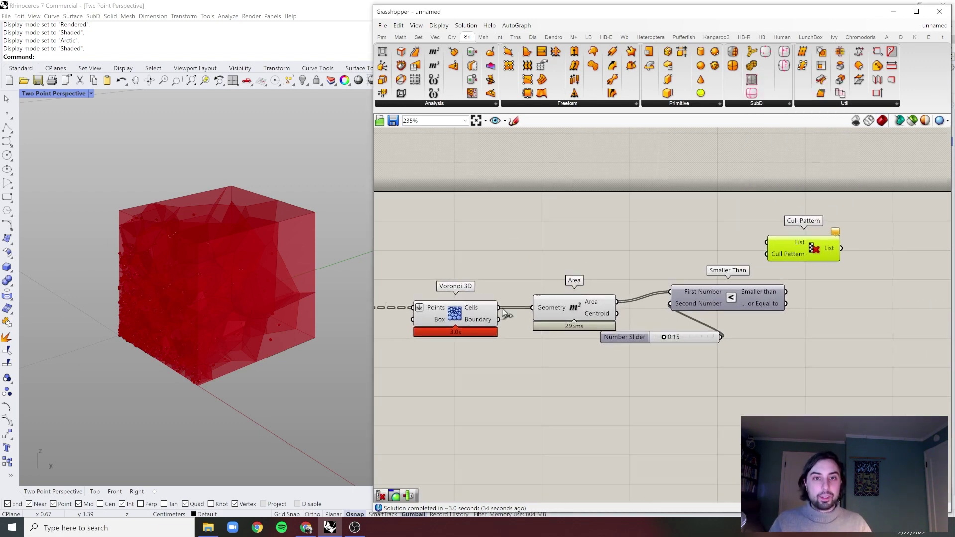
left_click_drag(503, 312, 754, 254)
scroll(788, 257, "up", 1)
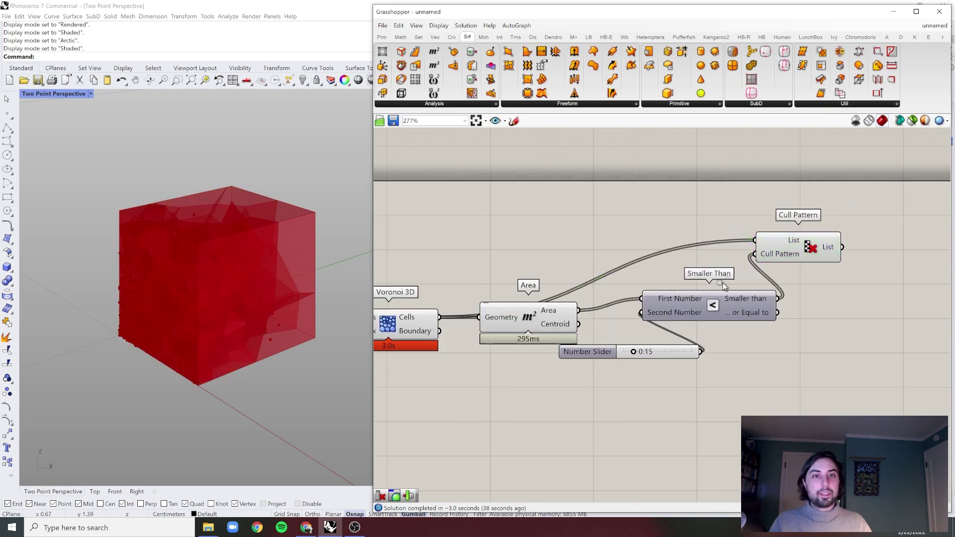
left_click_drag(478, 368, 643, 248)
scroll(643, 249, "down", 6)
- Select every component on the canvas and turn their previews off
scroll(643, 248, "down", 2)
right_click_drag(656, 219, 756, 238)
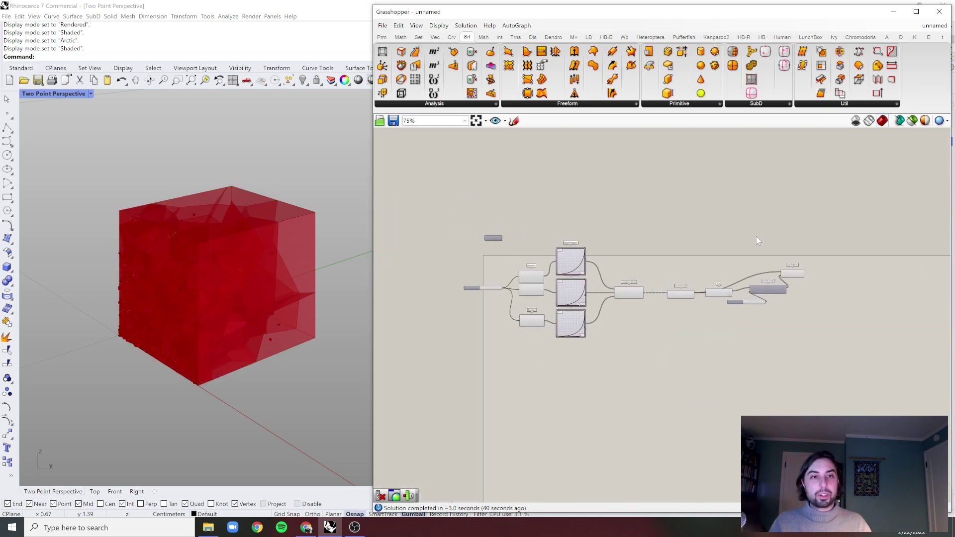
left_click_drag(756, 237, 437, 386)
right_click(657, 235)
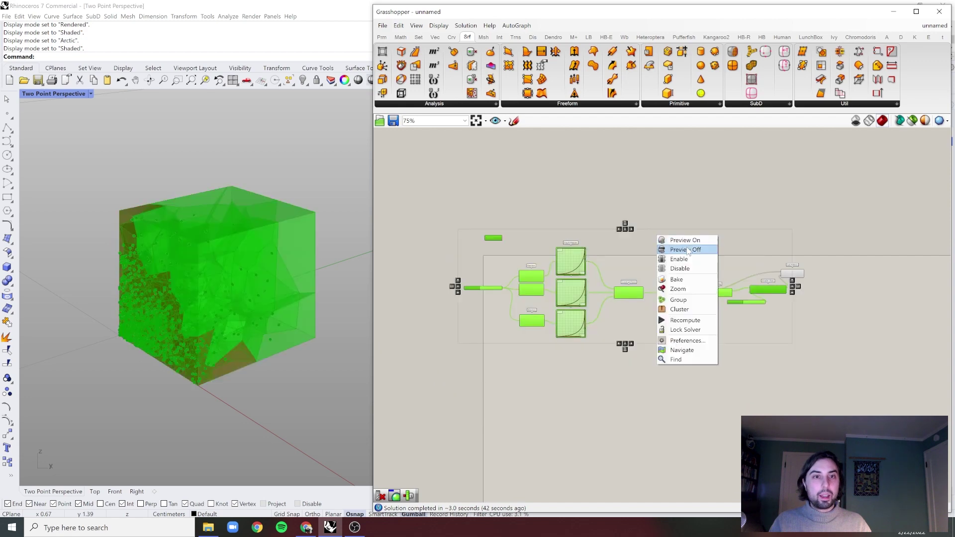
left_click(686, 248)
scroll(806, 294, "up", 4)
scroll(806, 294, "up", 3)
- Add a Custom Preview fed by Cull Pattern's List output to show pink fragments
double_click(832, 265)
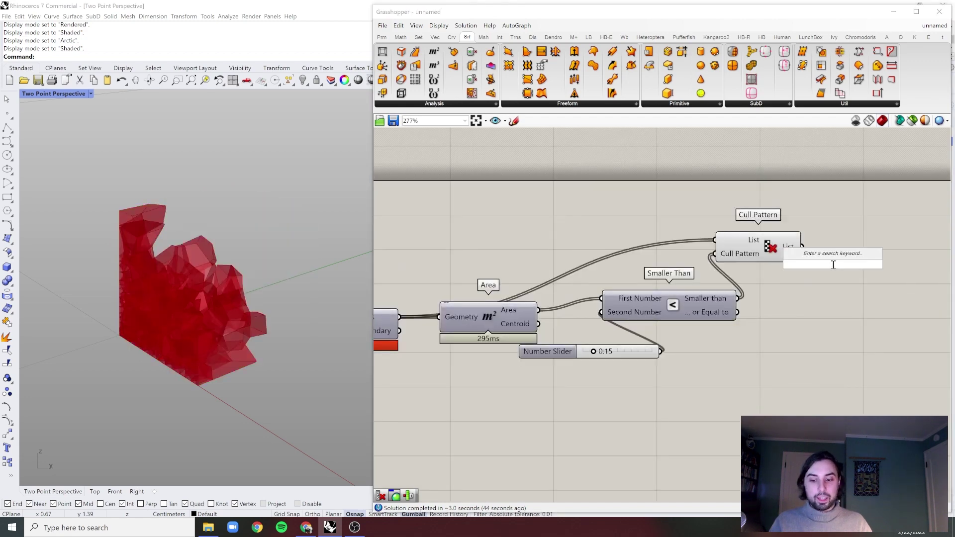
type("cusom")
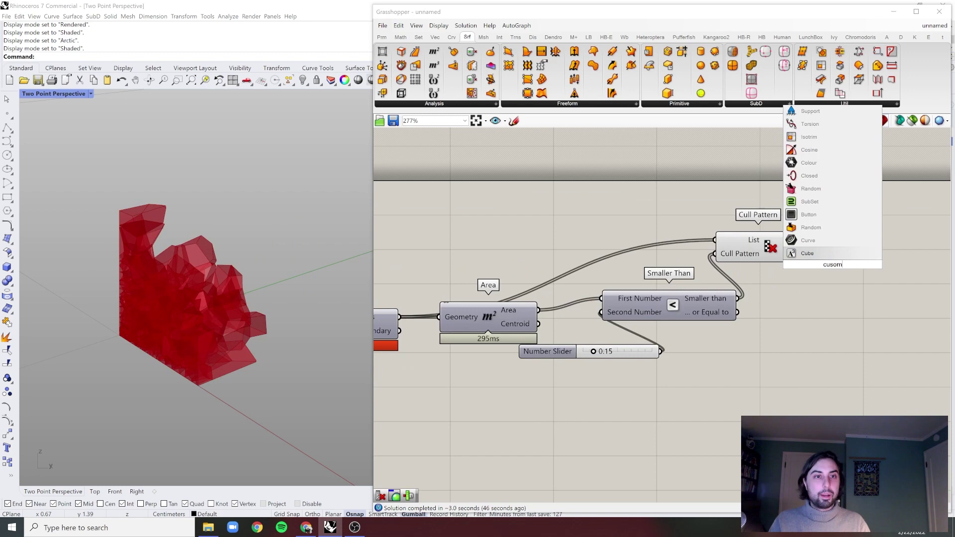
key("BackSpace")
key("BackSpace")
type("tom pre")
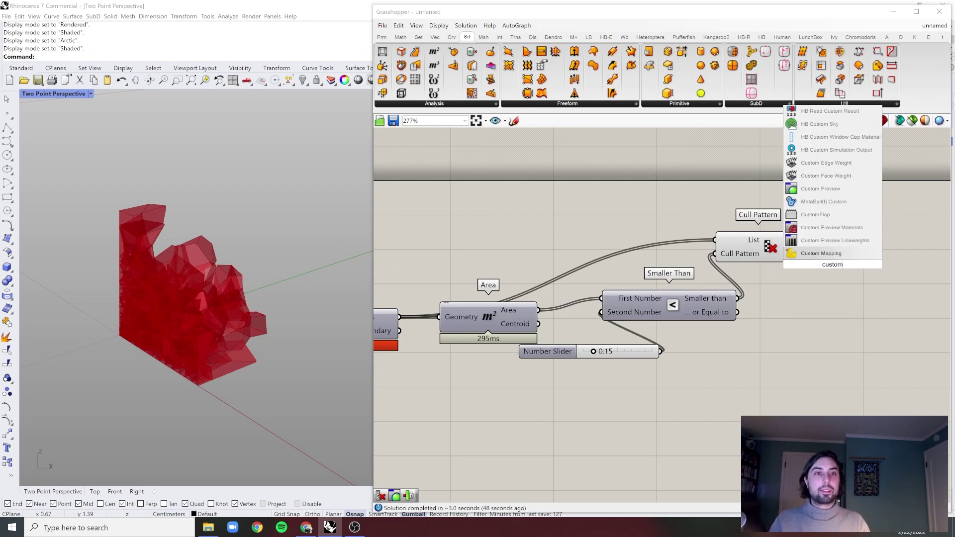
key("Up")
key("Up")
key("Up")
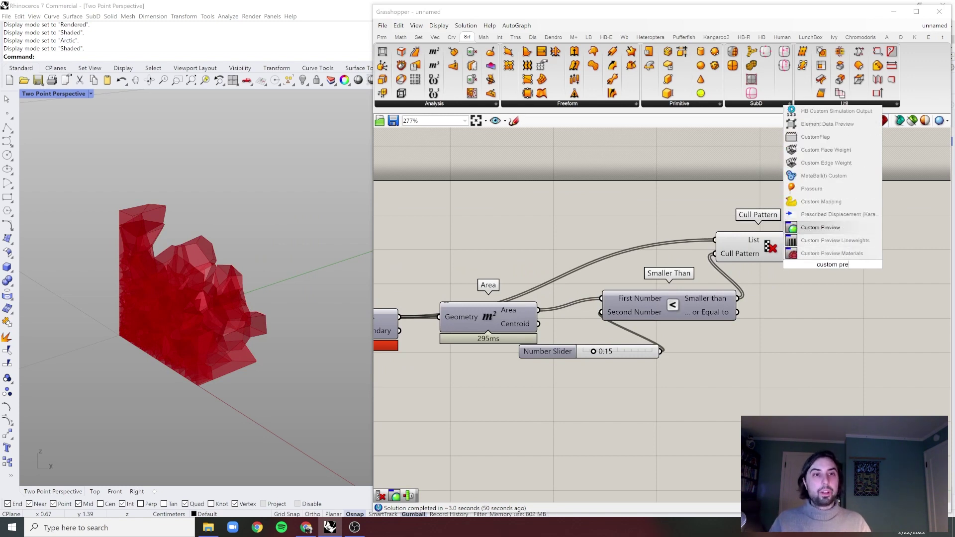
key("Down")
key("Return")
left_click_drag(835, 268, 821, 249)
left_click_drag(846, 256, 861, 254)
left_click(696, 211)
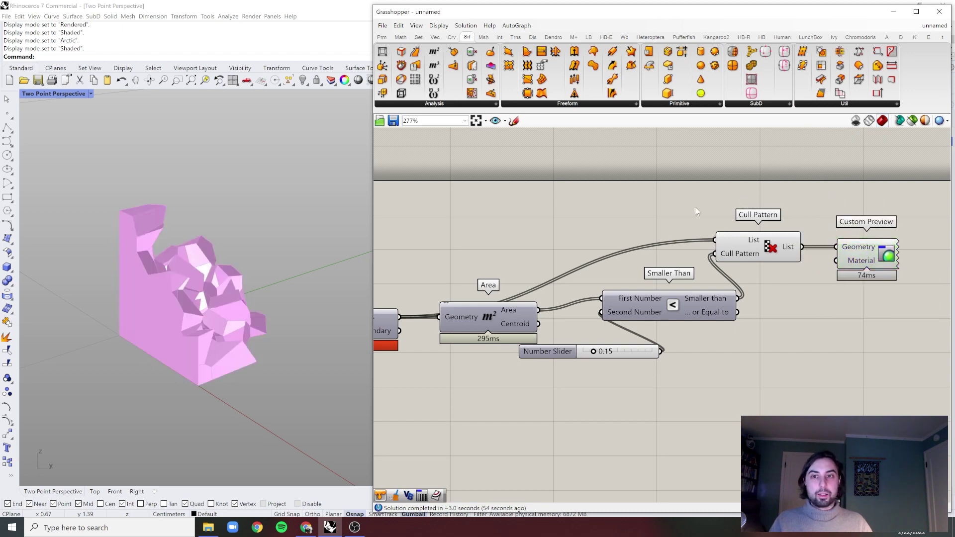
right_click_drag(347, 252, 254, 287)
- Lower the area threshold slider from 0.15 to 0.07, then pan to the Graph Mapper components
scroll(597, 350, "up", 6)
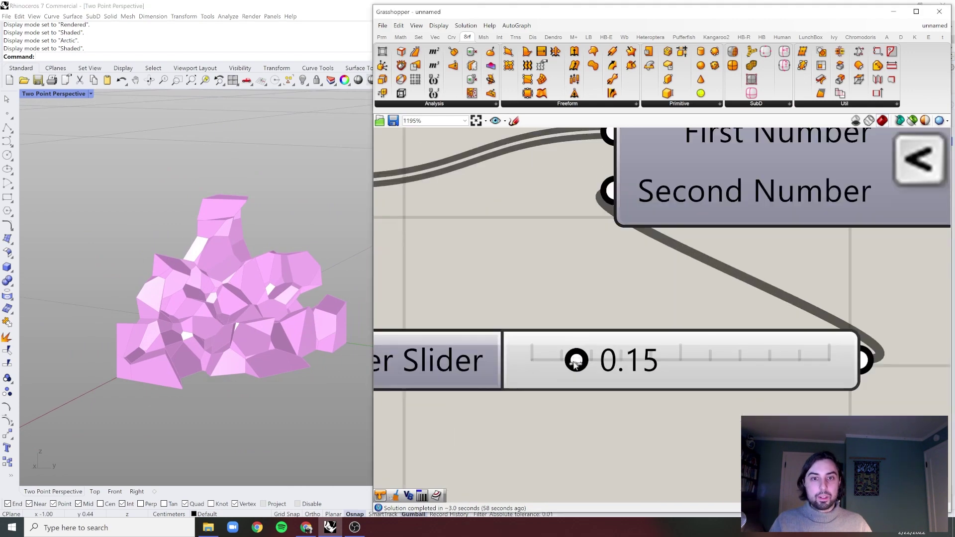
left_click_drag(576, 359, 551, 369)
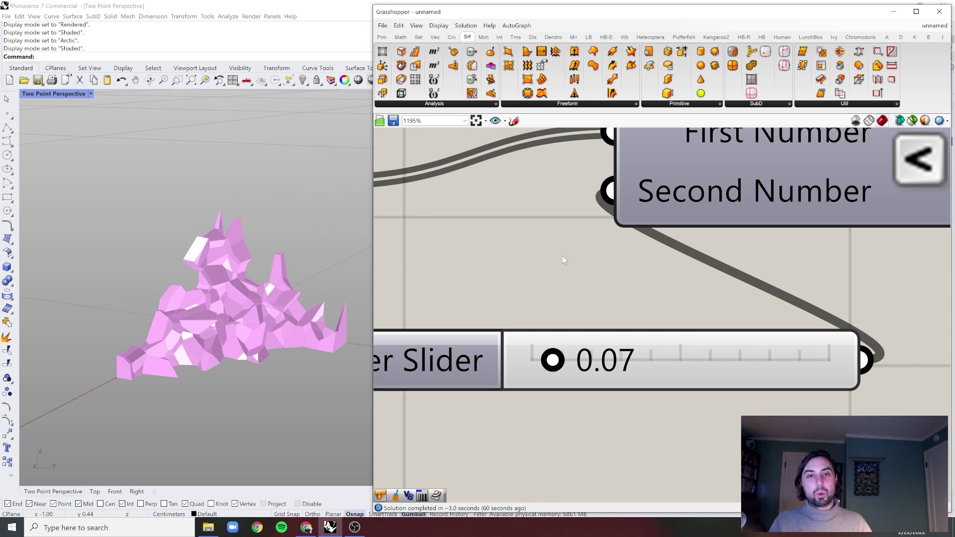
scroll(562, 256, "down", 9)
right_click_drag(496, 271, 675, 272)
scroll(571, 284, "up", 5)
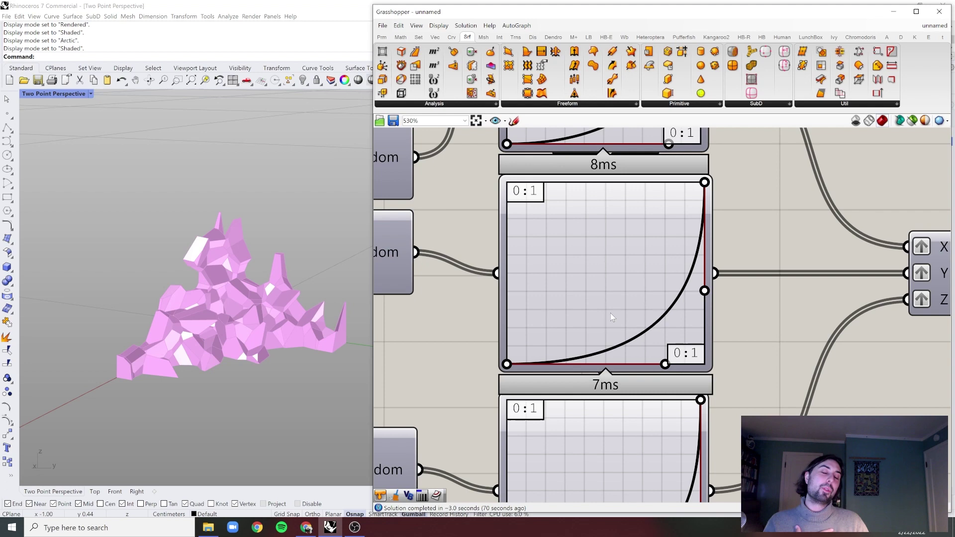
- Move the middle Graph Mapper's lower Bezier handle mid-left into a gentler S-curve, then inspect the fragments
left_click_drag(665, 364, 571, 294)
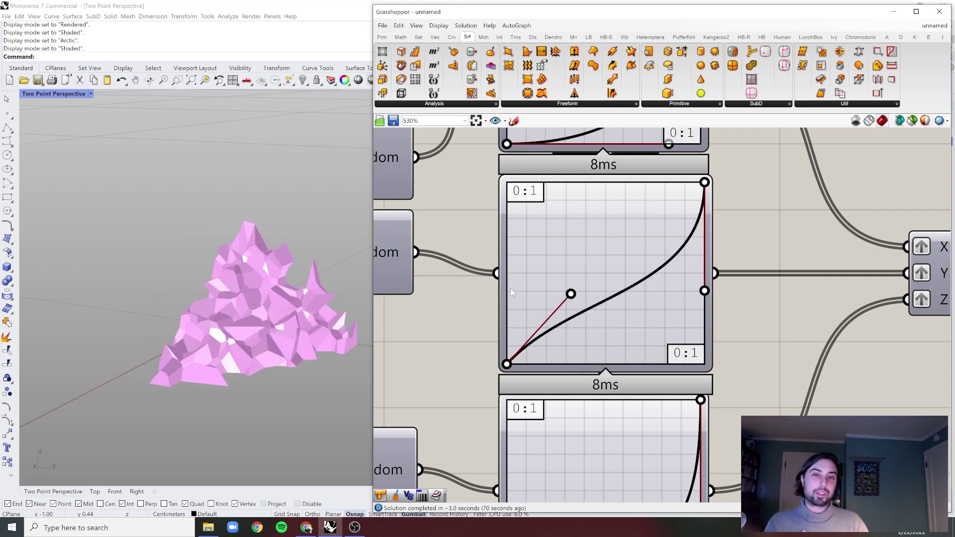
scroll(510, 281, "down", 1)
right_click_drag(277, 311, 234, 316)
scroll(235, 315, "up", 3)
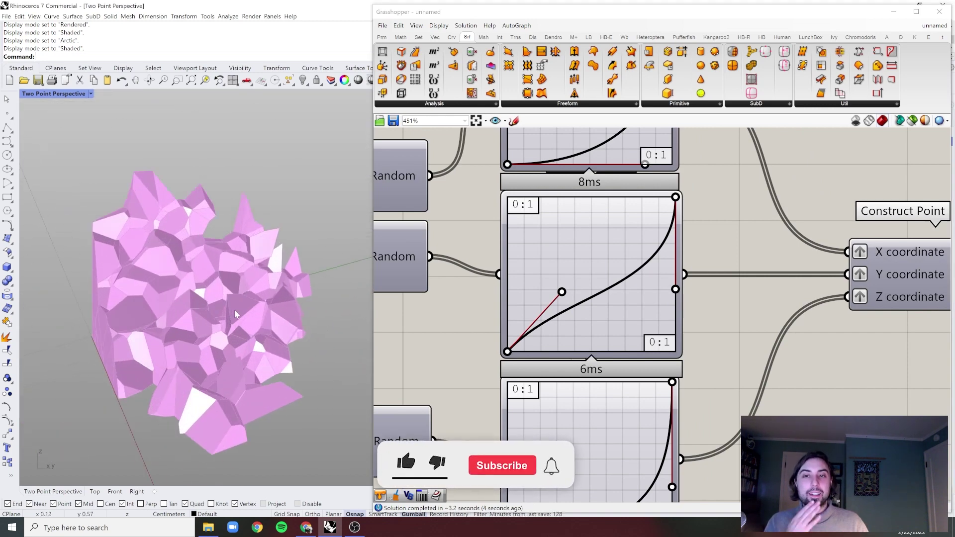
scroll(501, 288, "down", 6)
scroll(555, 295, "up", 3)
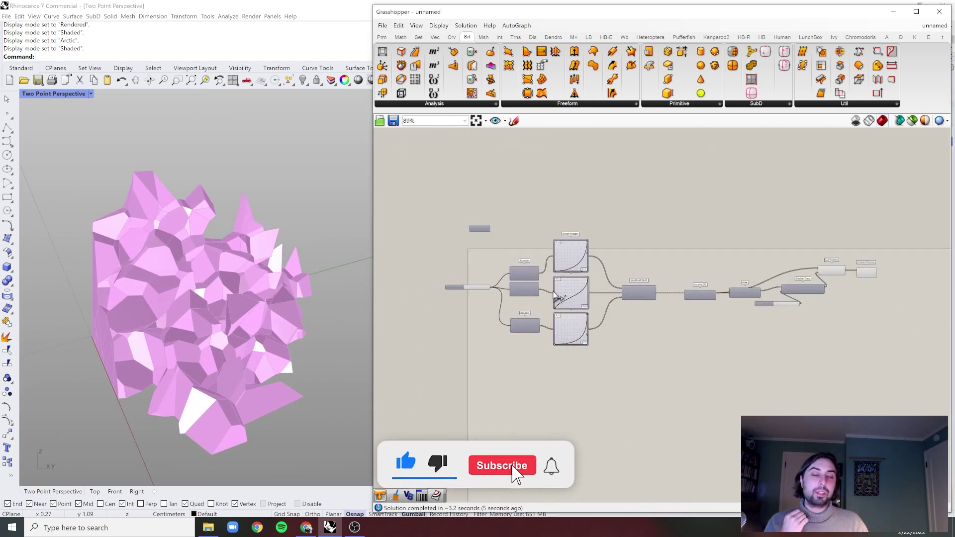